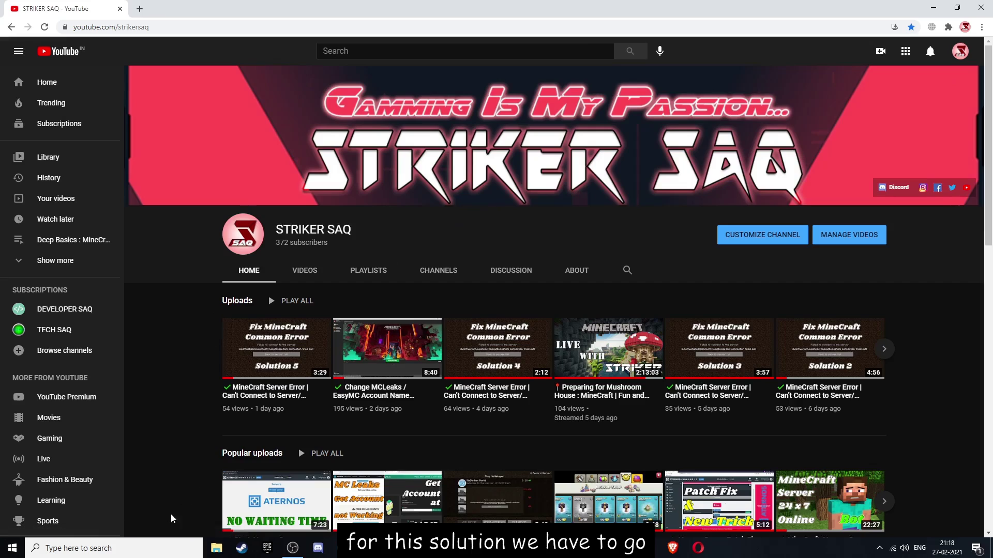
- Open the Windows Firewall & network protection settings and bring up the list of apps allowed through the firewall
click(141, 546)
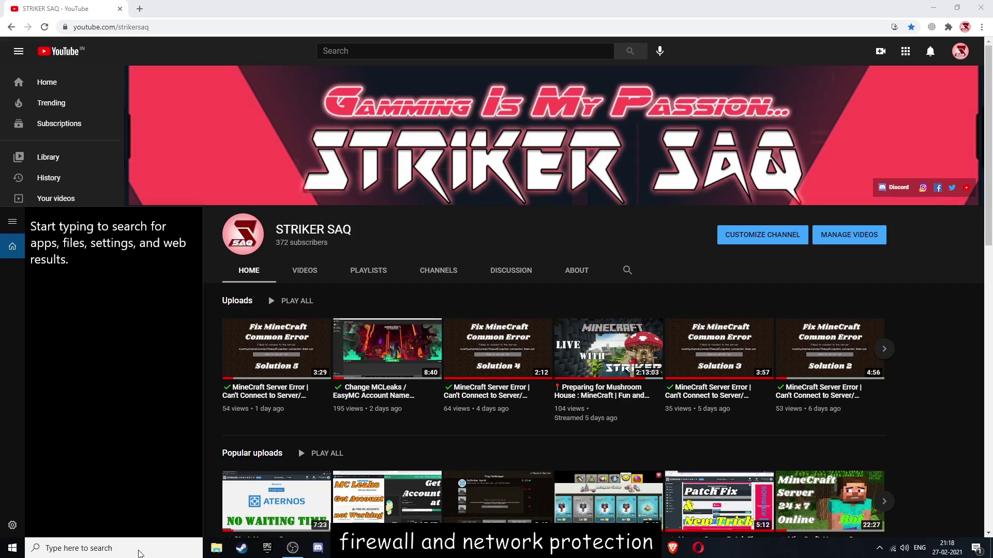
text(fire)
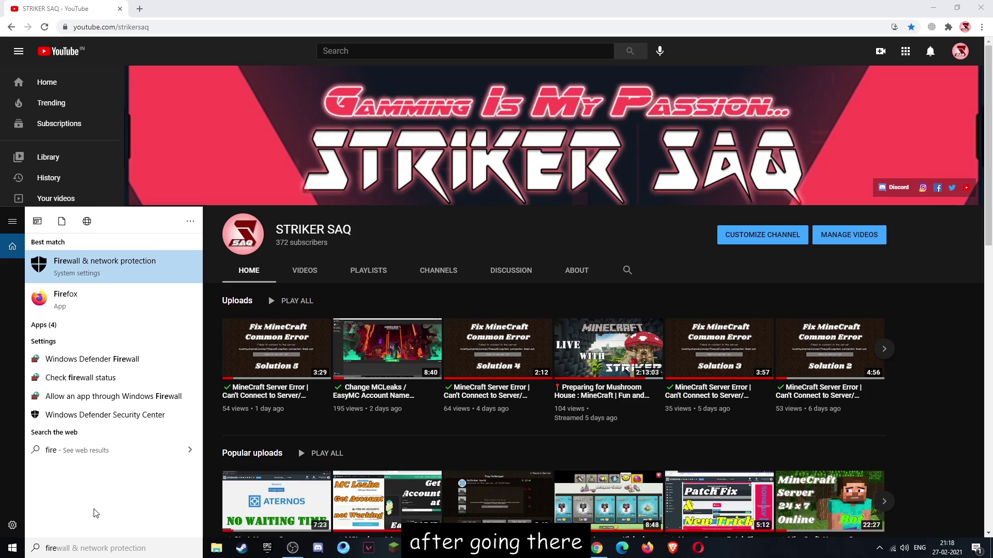
click(103, 273)
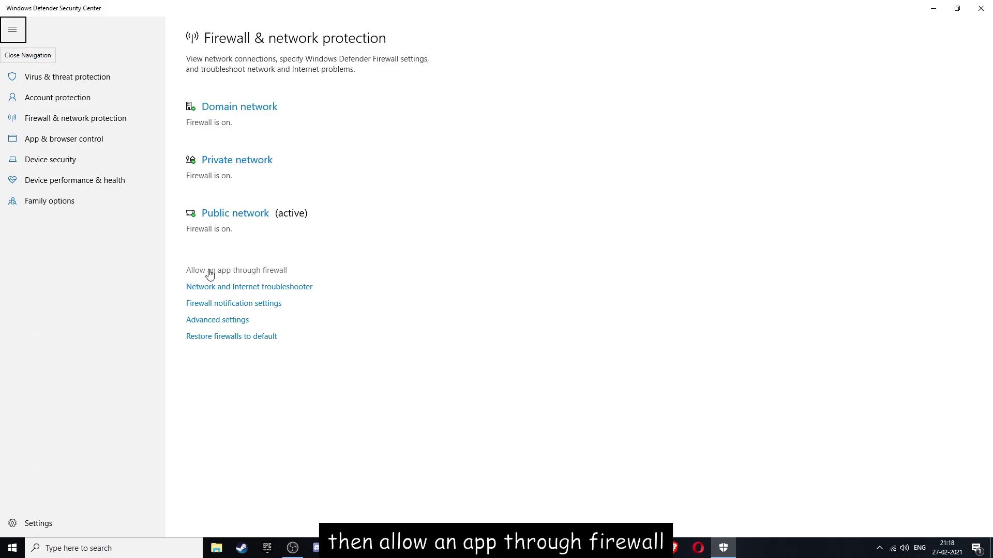
click(258, 274)
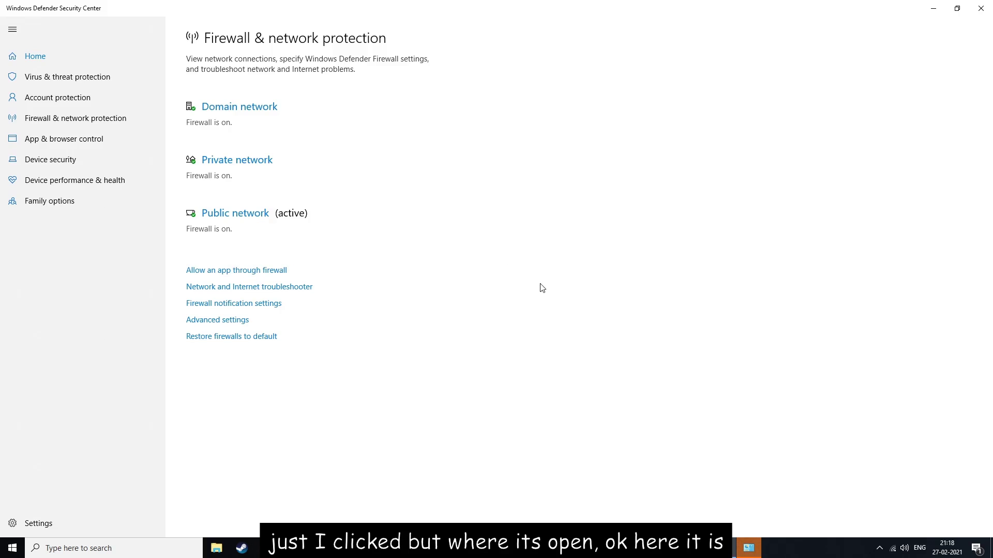
click(749, 549)
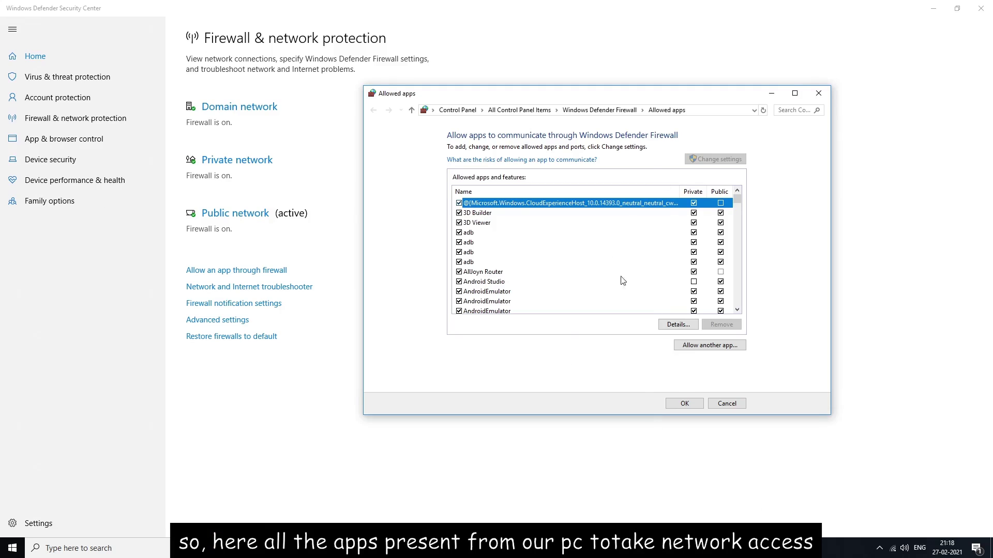
- Browse the allowed apps and features and jump to the entries starting with J to find Java
scroll(589, 255, down, 3)
scroll(578, 254, down, 2)
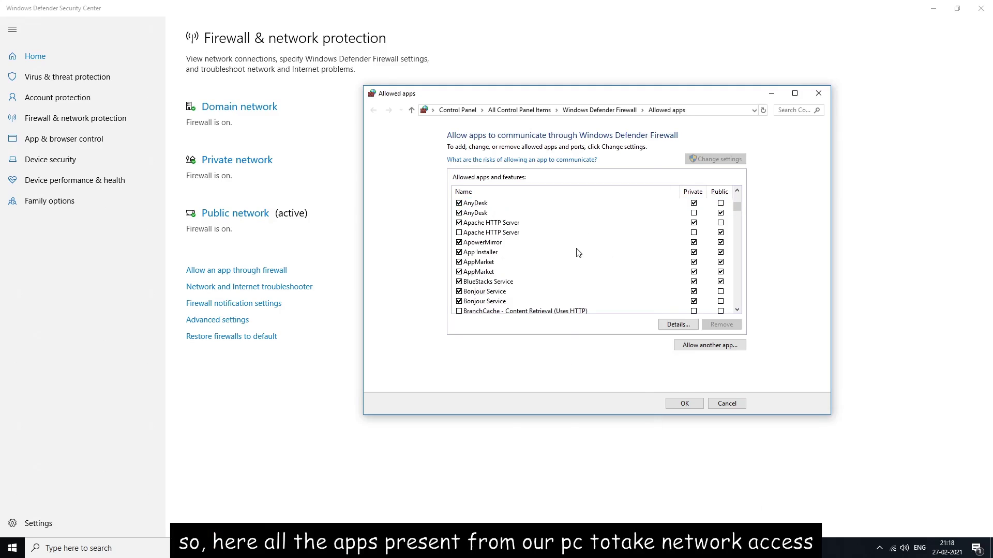
scroll(578, 252, down, 2)
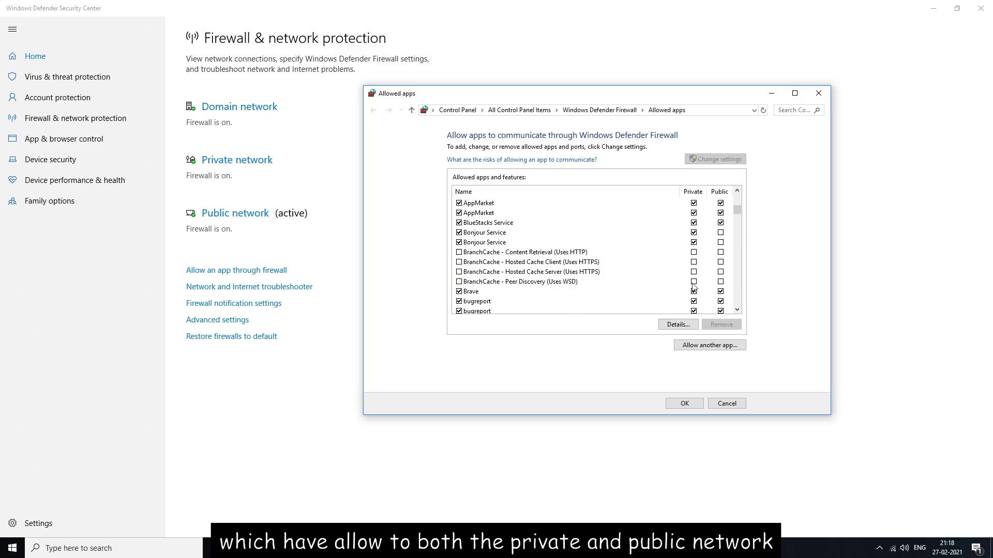
scroll(697, 255, down, 3)
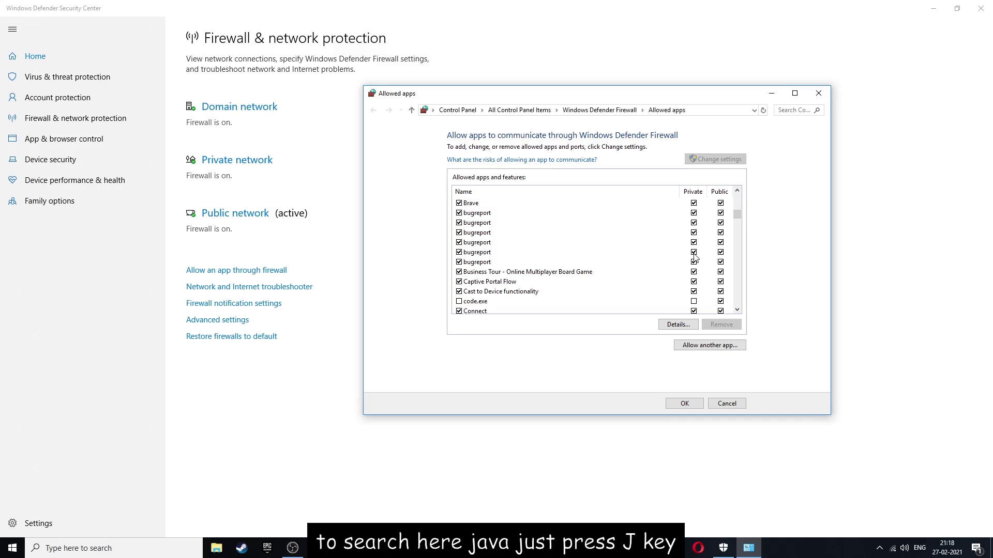
click(525, 243)
key(j)
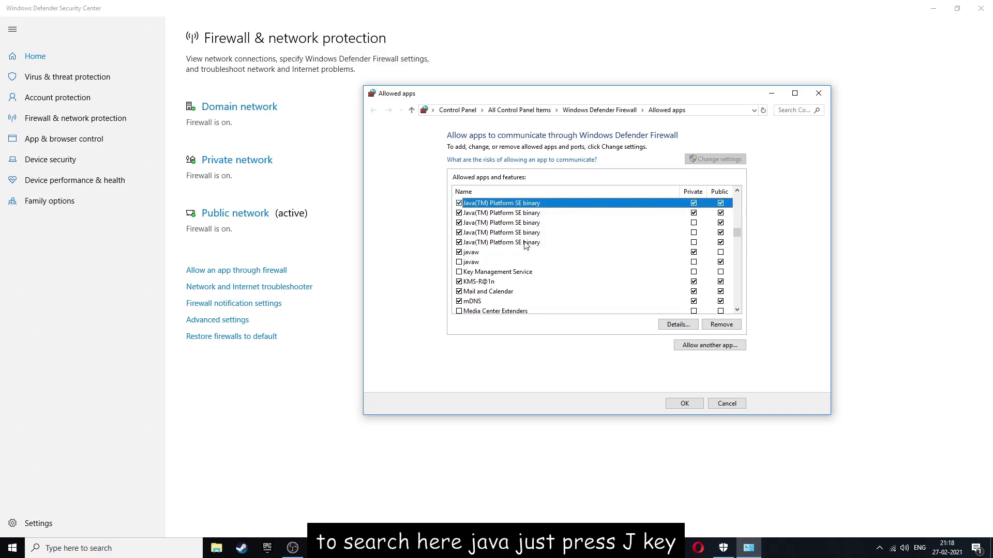
- Look through the Java(TM) Platform SE binary entries in the allowed apps list
scroll(515, 261, down, 1)
scroll(515, 264, up, 1)
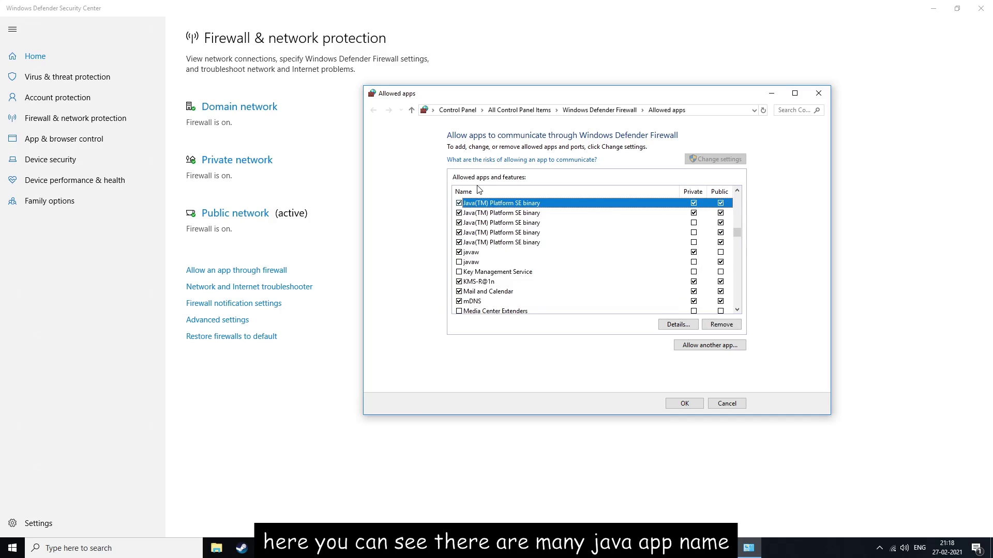
key(Down)
key(Down)
key(Down)
key(Down)
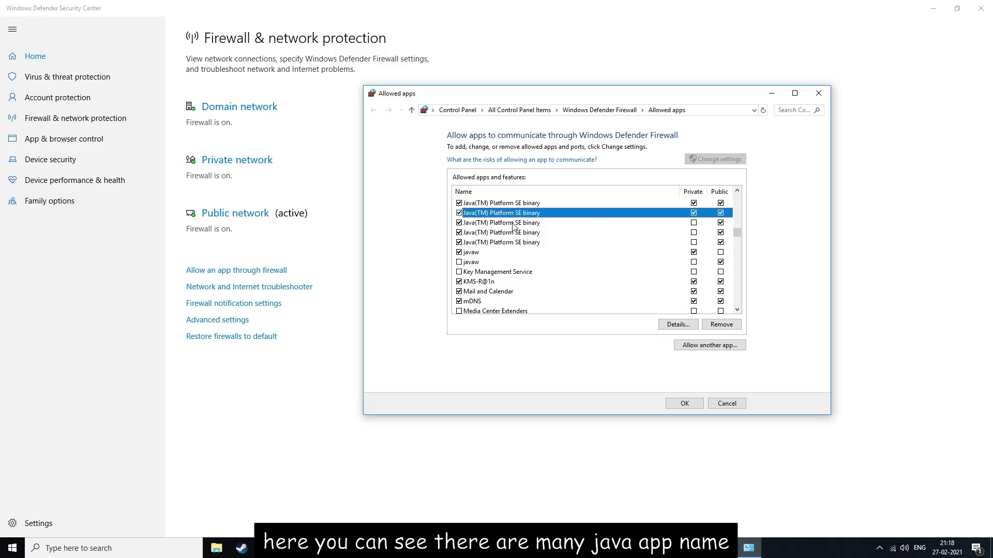
key(Up)
key(Up)
key(Up)
key(Up)
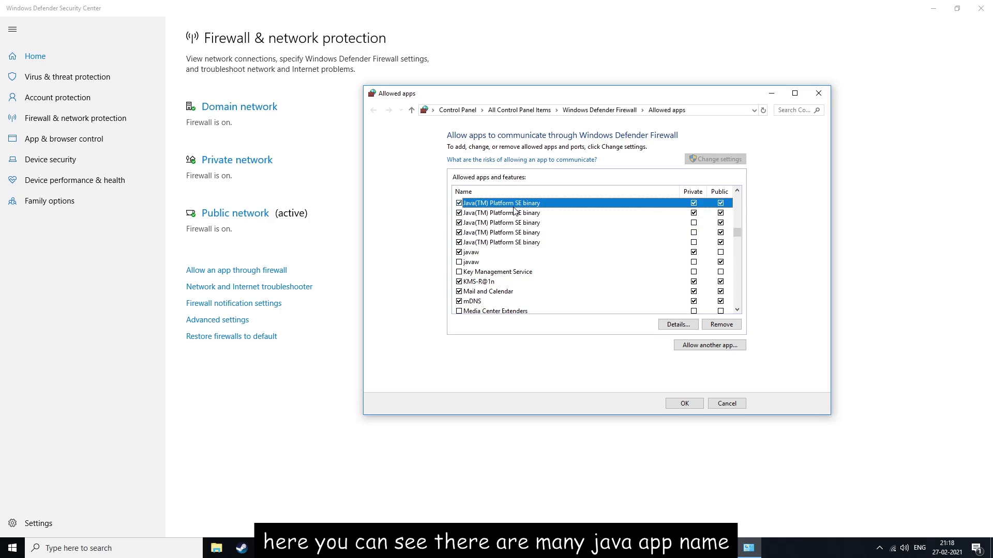
key(Down)
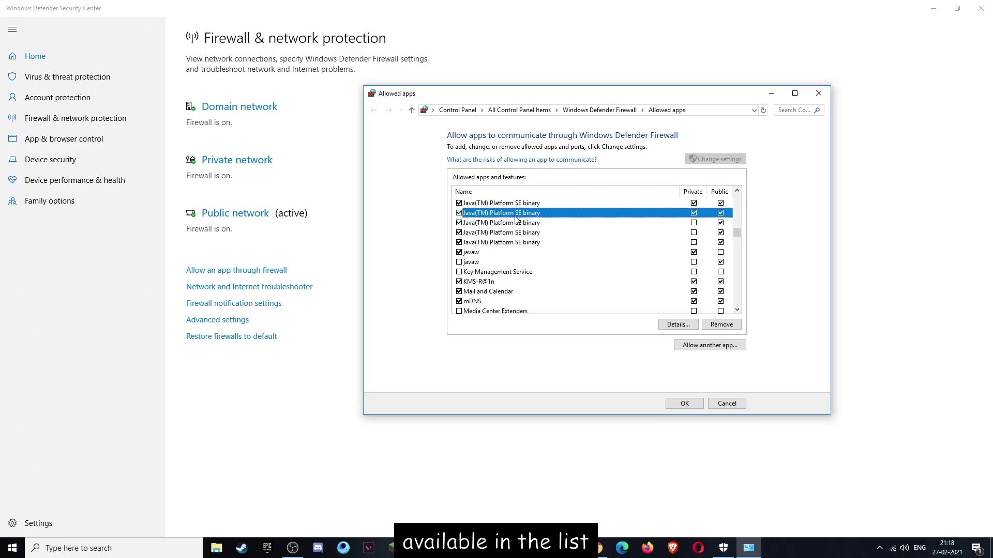
click(523, 207)
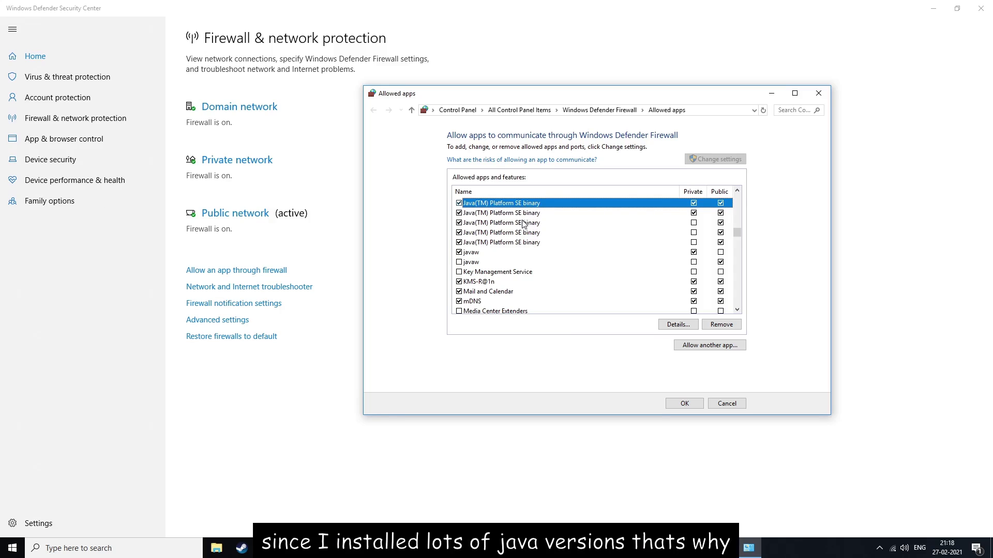
key(Down)
key(Down)
key(Down)
key(Down)
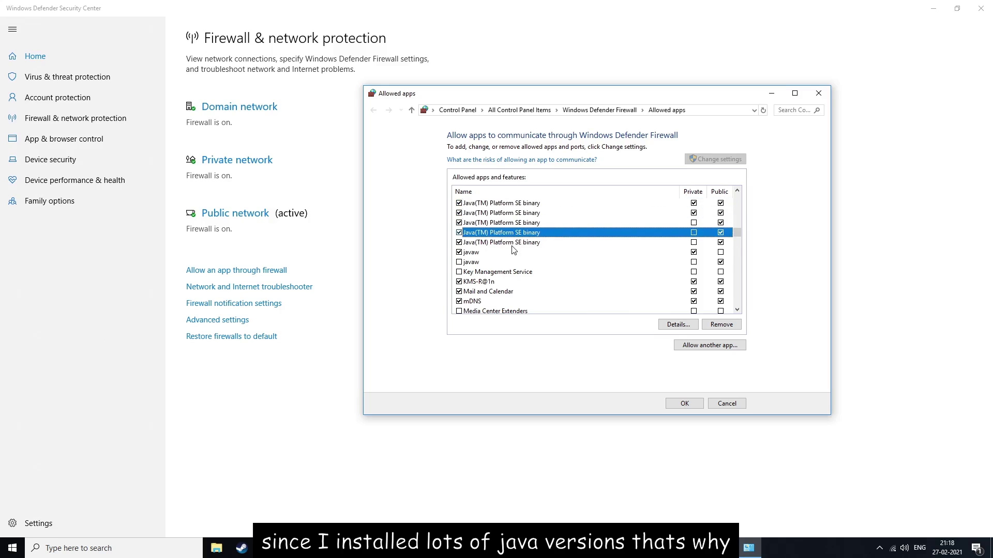
- Check the details of the first two Java(TM) Platform SE binary entries for the Java version in each path
click(513, 206)
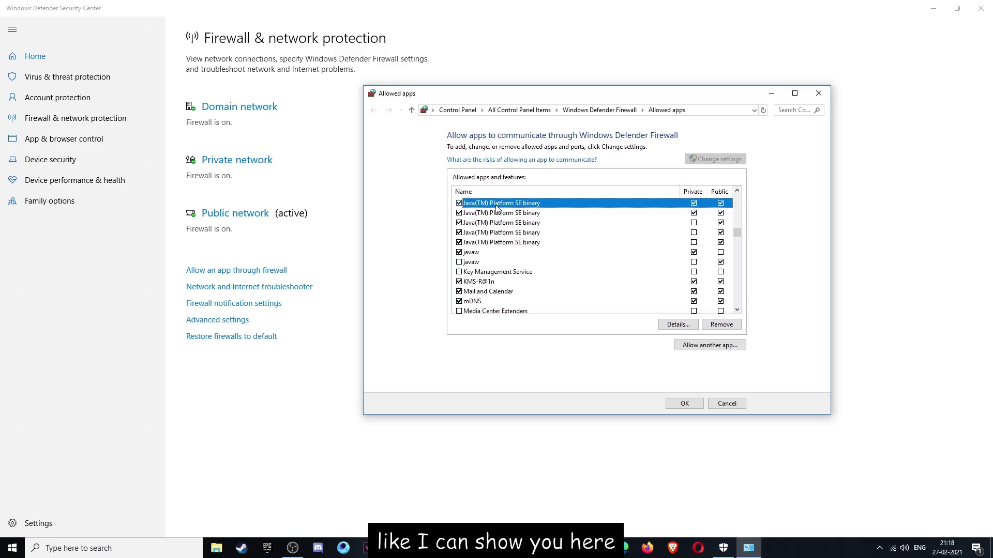
click(671, 325)
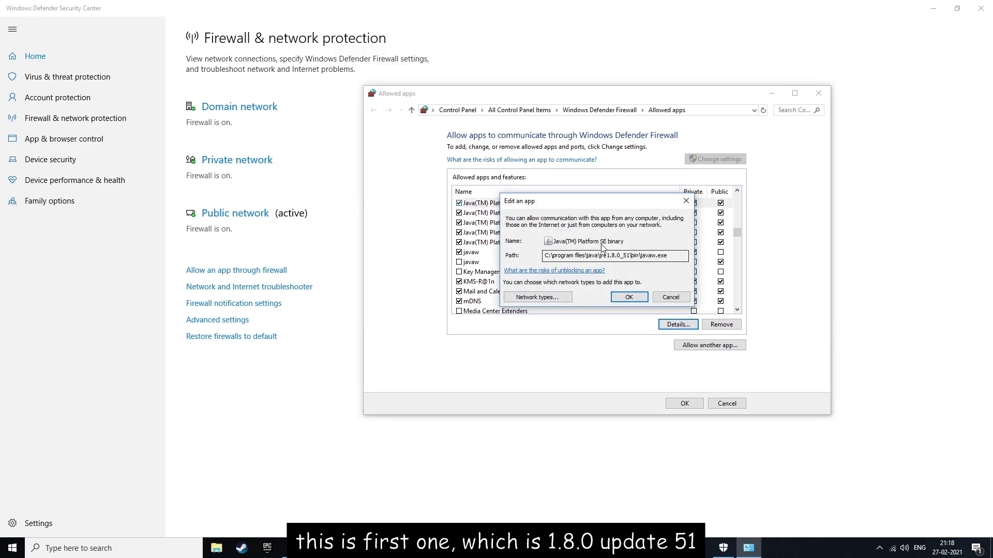
drag(626, 202, 687, 218)
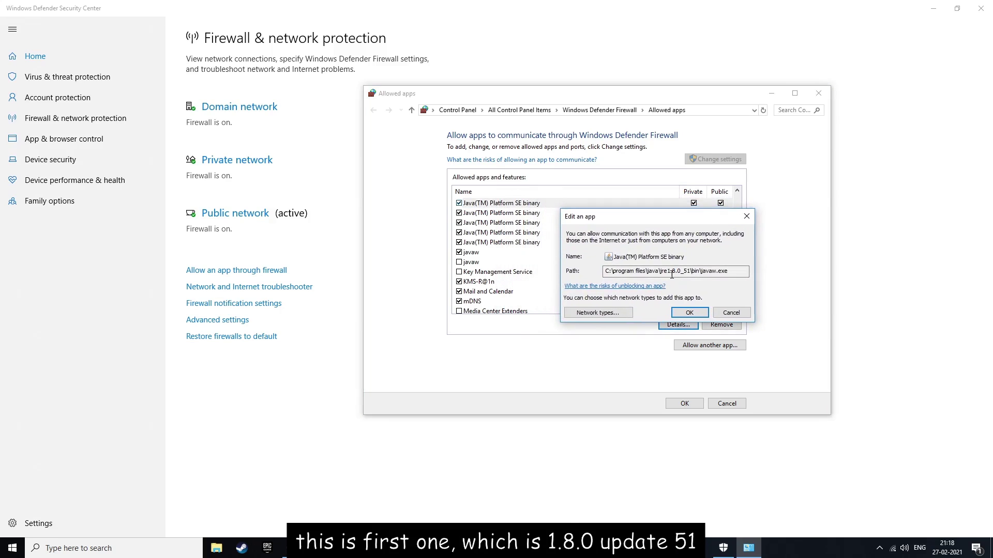
drag(683, 271, 688, 271)
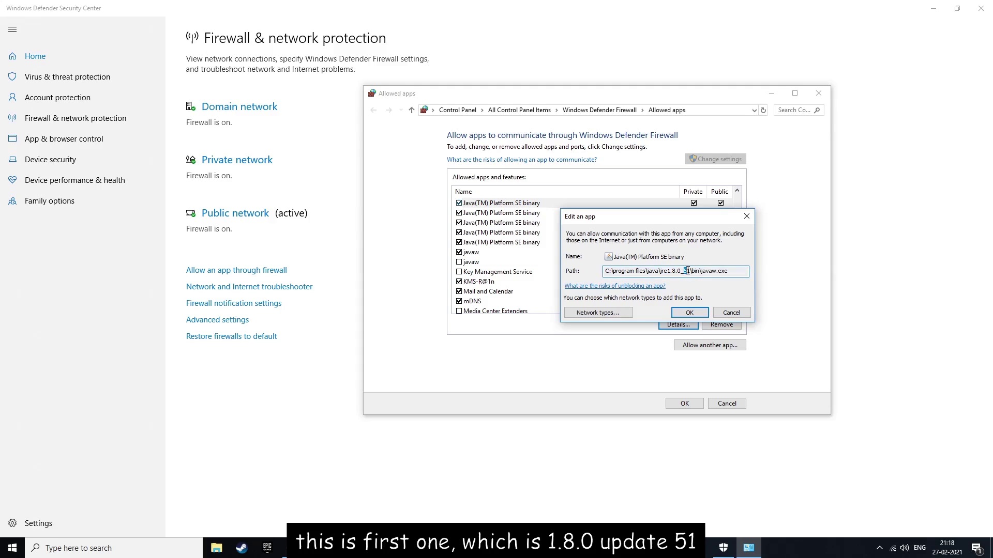
click(731, 312)
click(507, 216)
click(681, 325)
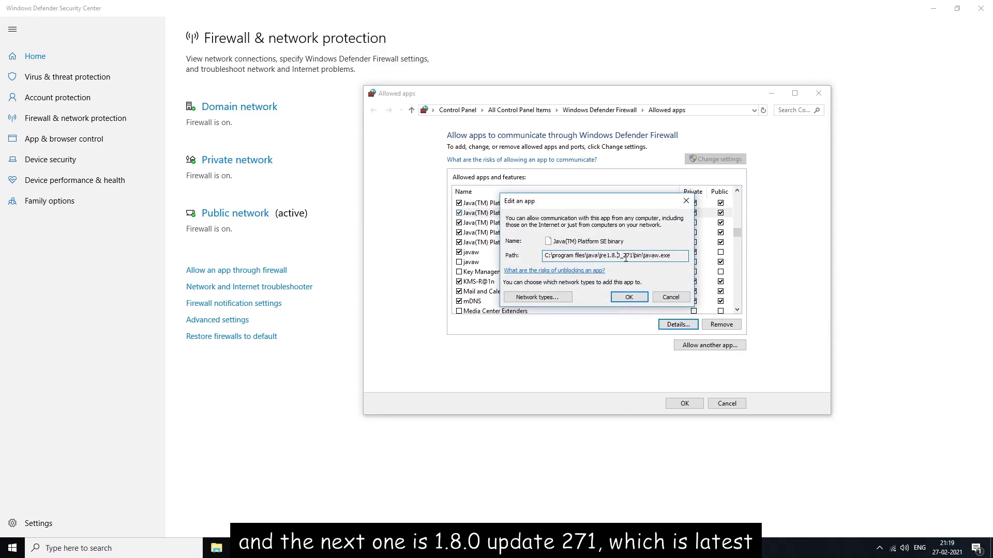
drag(623, 256, 635, 257)
click(686, 201)
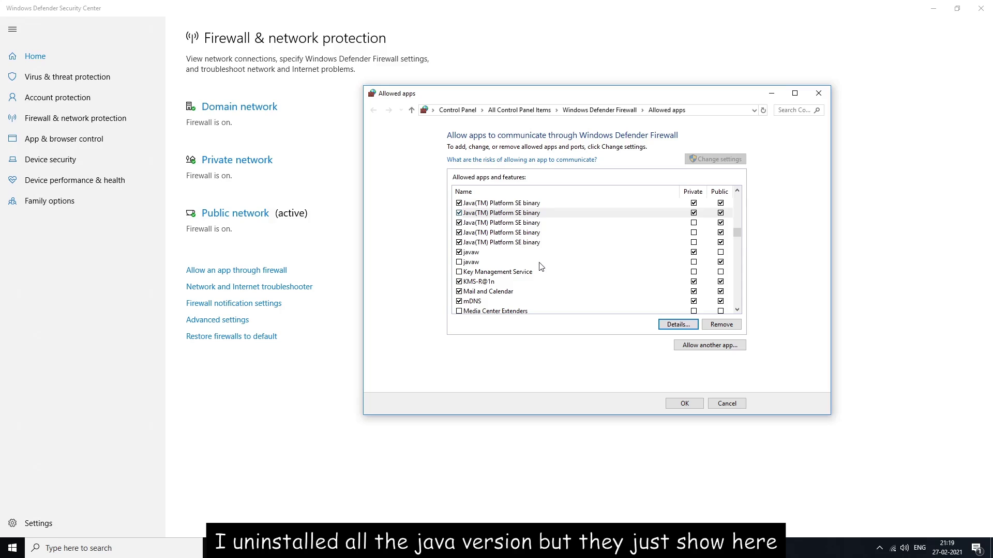
- Compare the first Java(TM) Platform SE binary entry with the first javaw entry in the allowed apps list
click(537, 205)
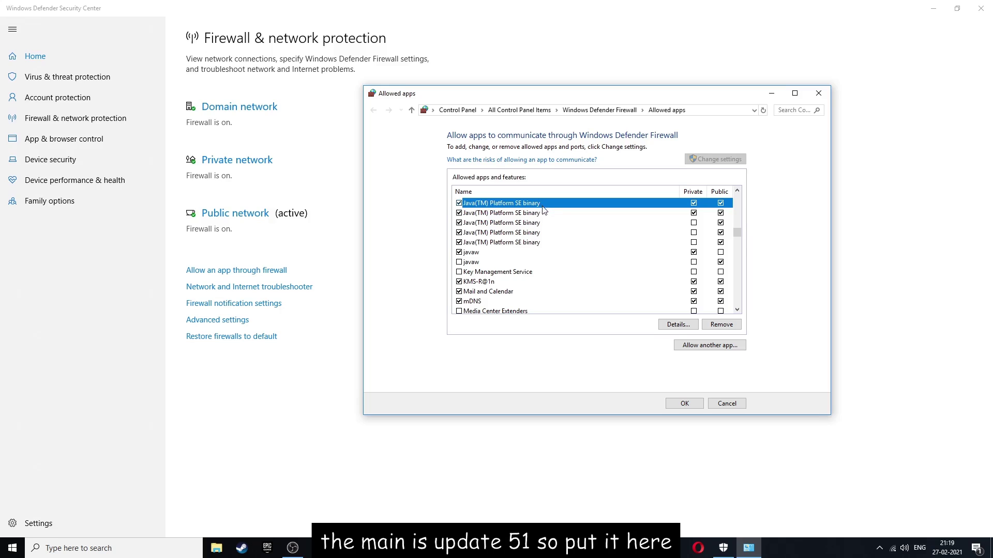
click(473, 253)
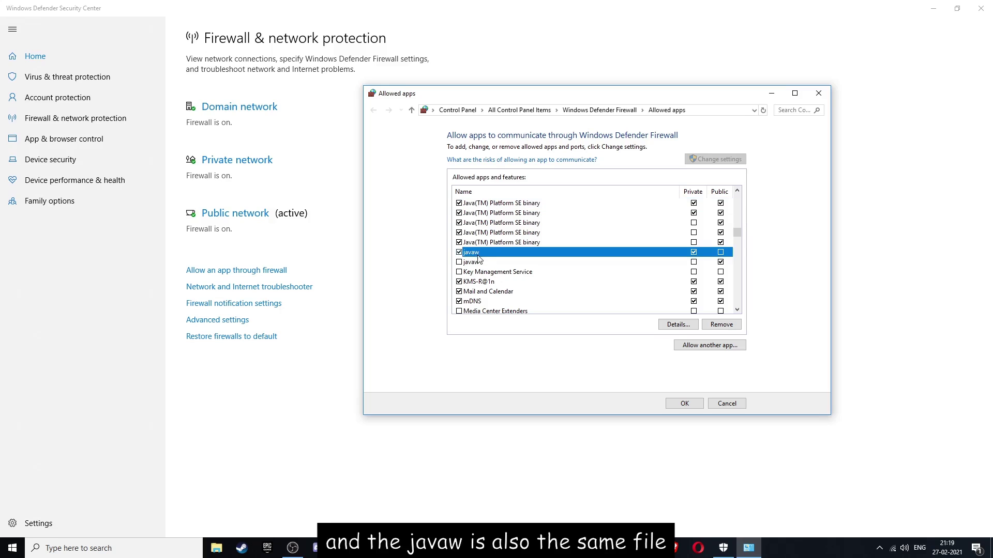
click(503, 207)
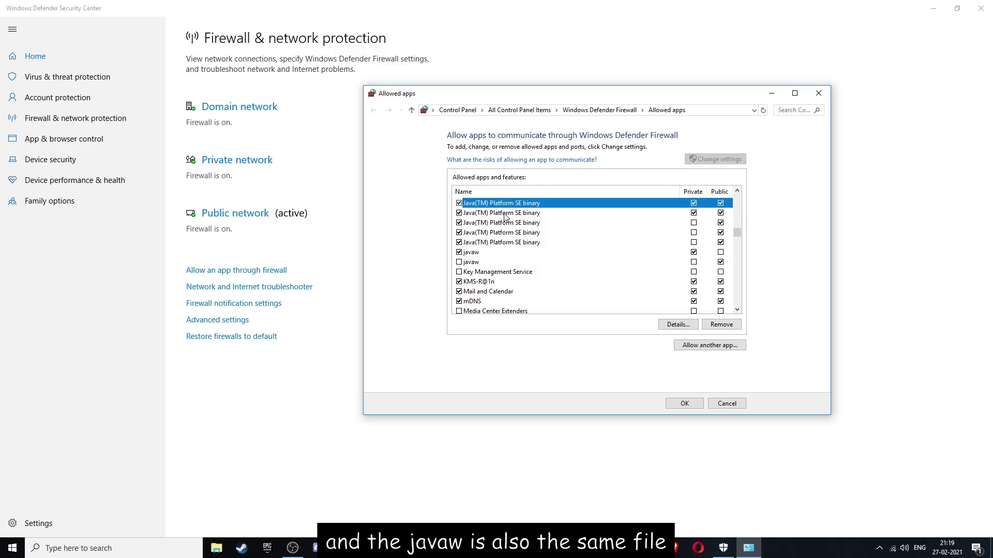
click(475, 253)
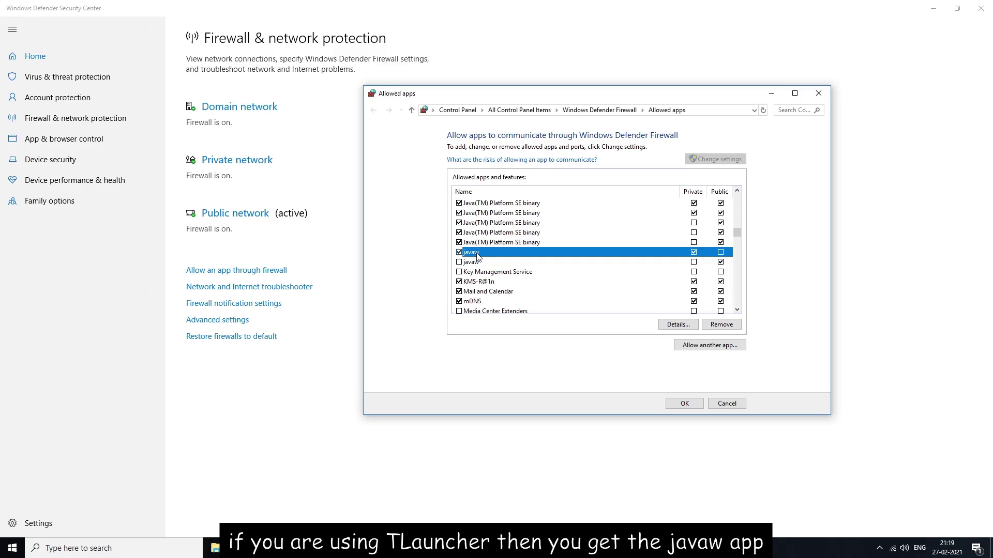
- Examine the folders in the first Java(TM) Platform SE binary entry's path to javaw.exe, leaving its details unchanged
click(493, 204)
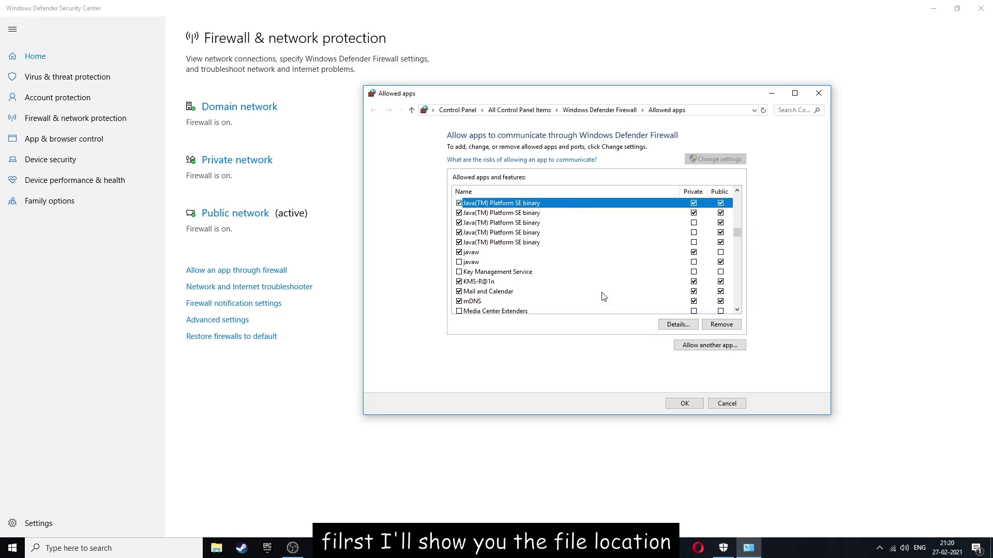
click(668, 325)
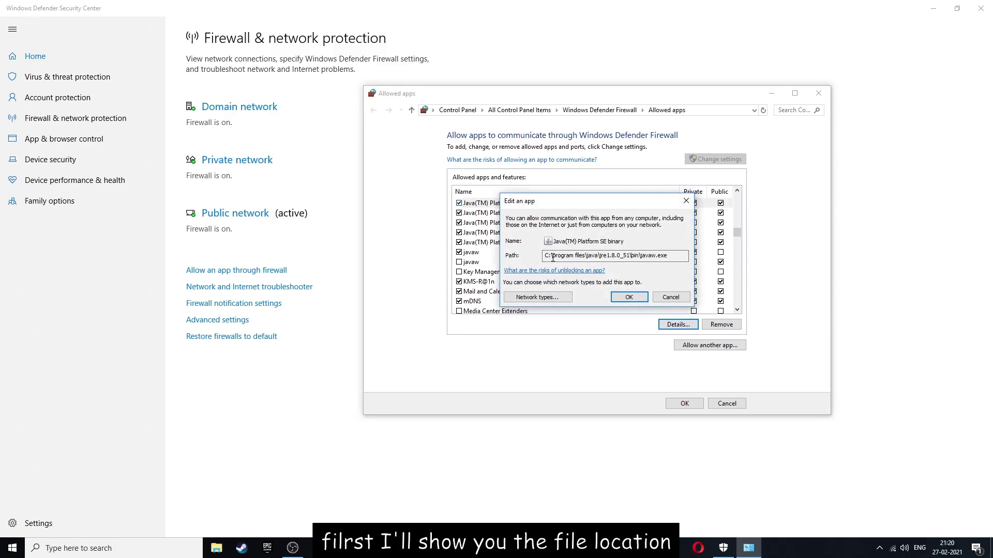
click(575, 257)
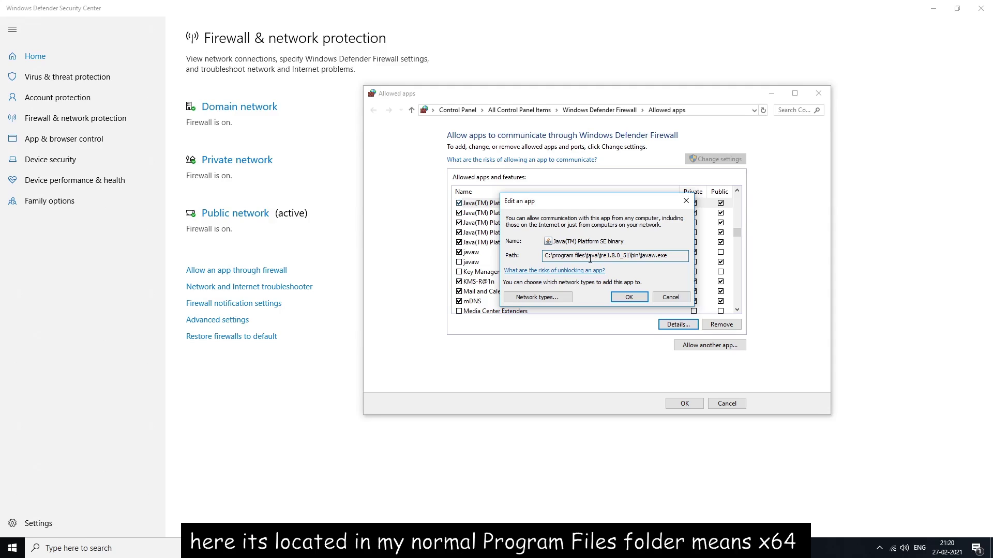
click(592, 255)
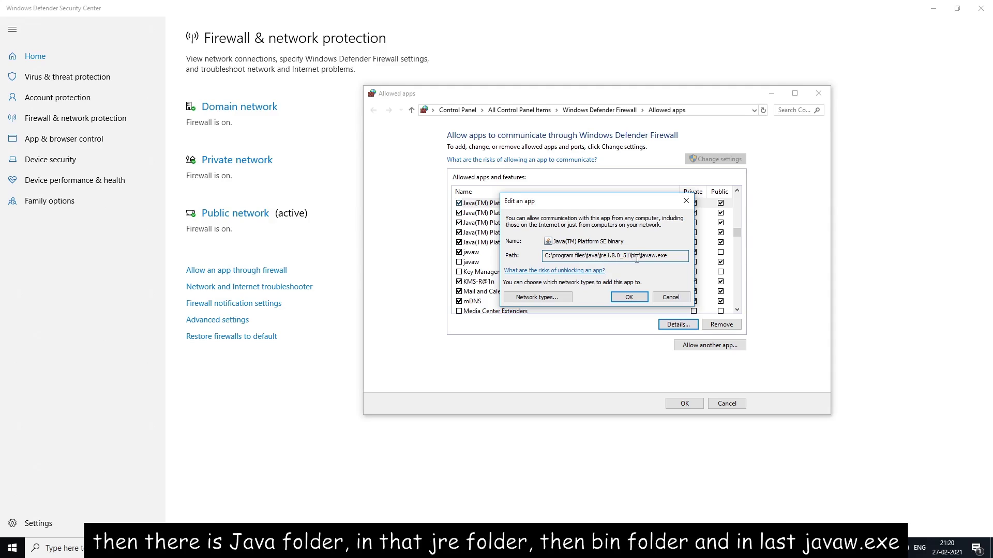
click(670, 254)
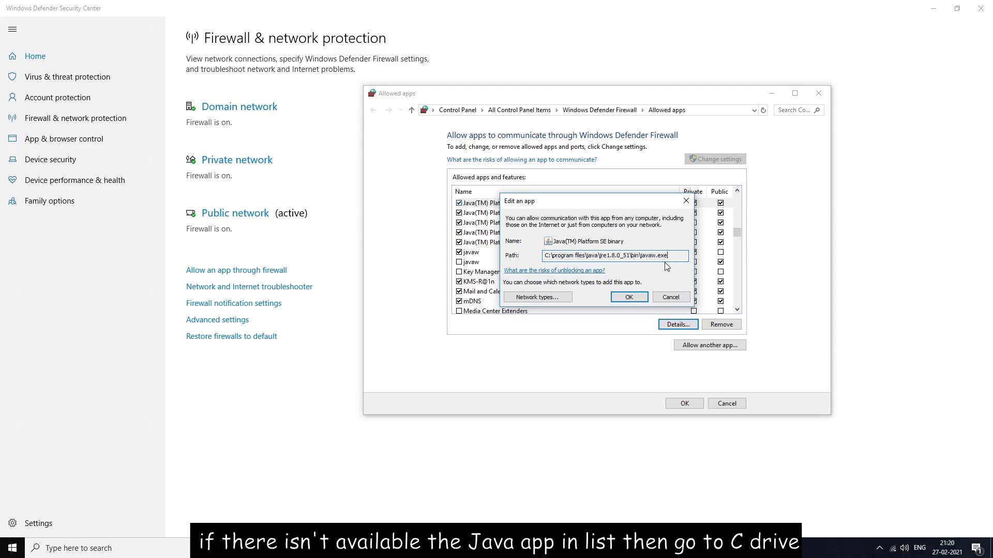
click(571, 256)
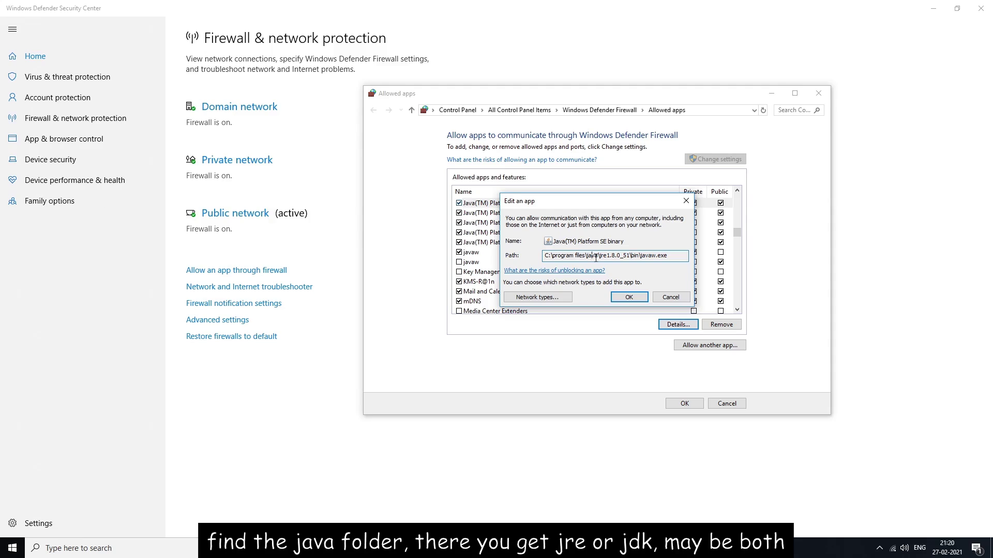
double_click(611, 255)
click(611, 257)
double_click(603, 255)
click(615, 256)
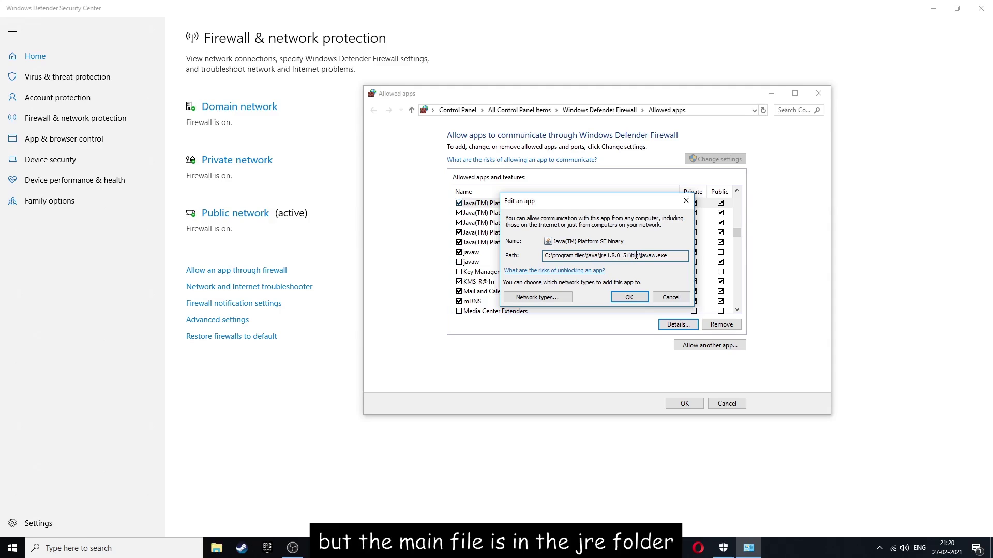
double_click(630, 256)
click(650, 255)
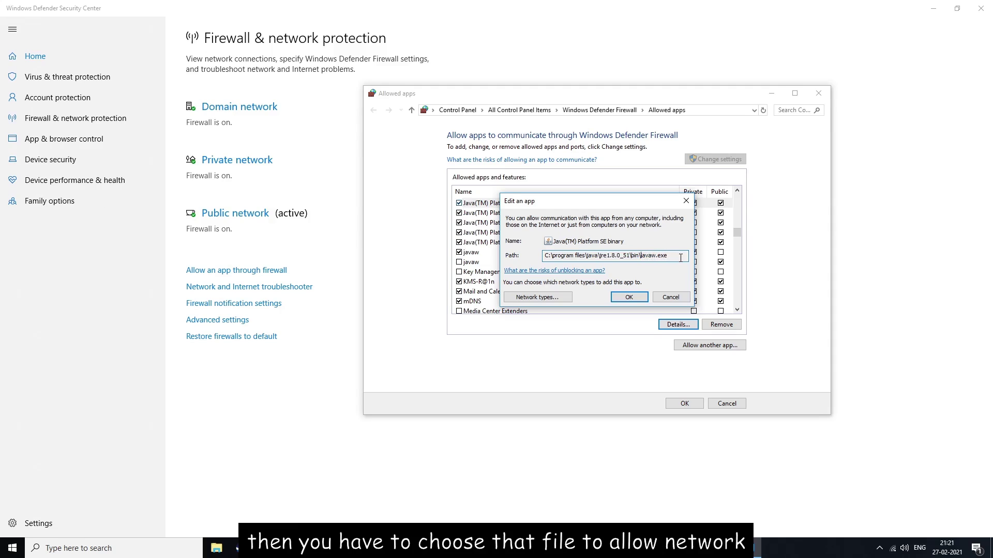
click(671, 297)
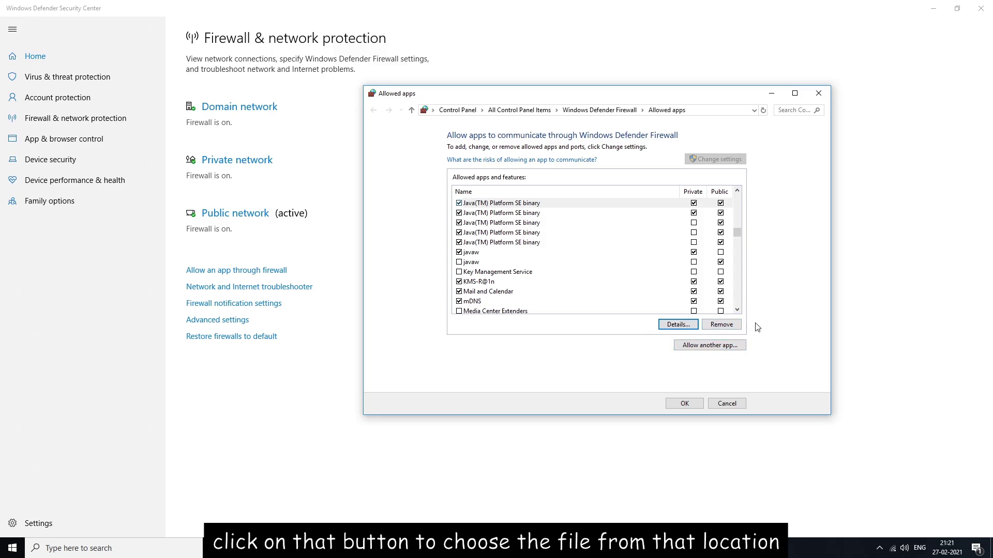
- Browse for javaw.exe in C:\Program Files\Java\jre1.8.0_51\bin as another app to allow, and cancel without adding it
click(713, 345)
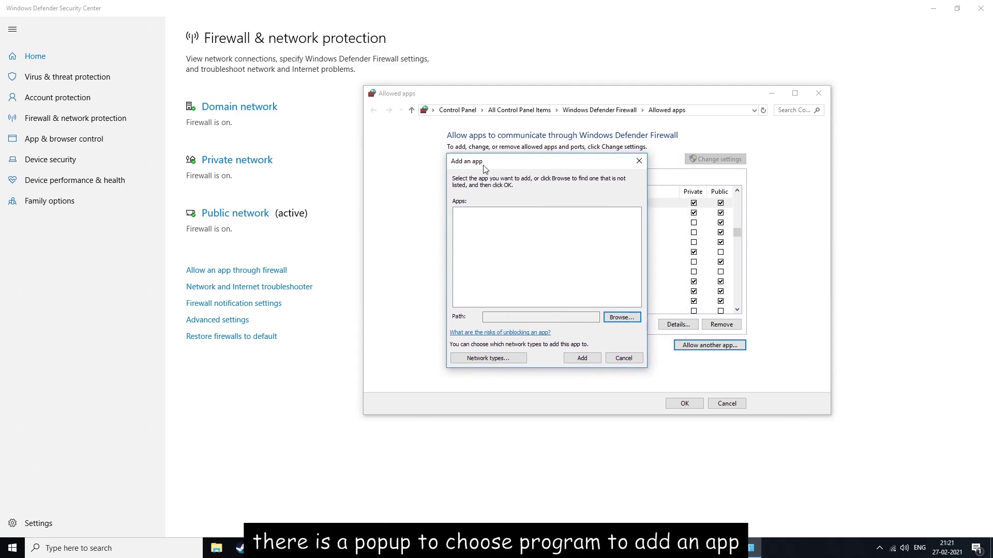
click(621, 318)
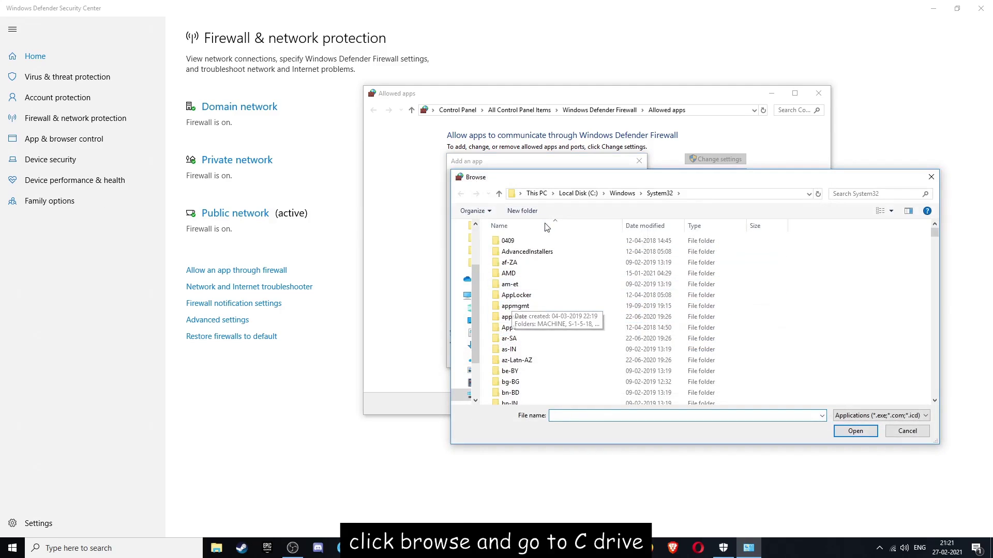
click(578, 194)
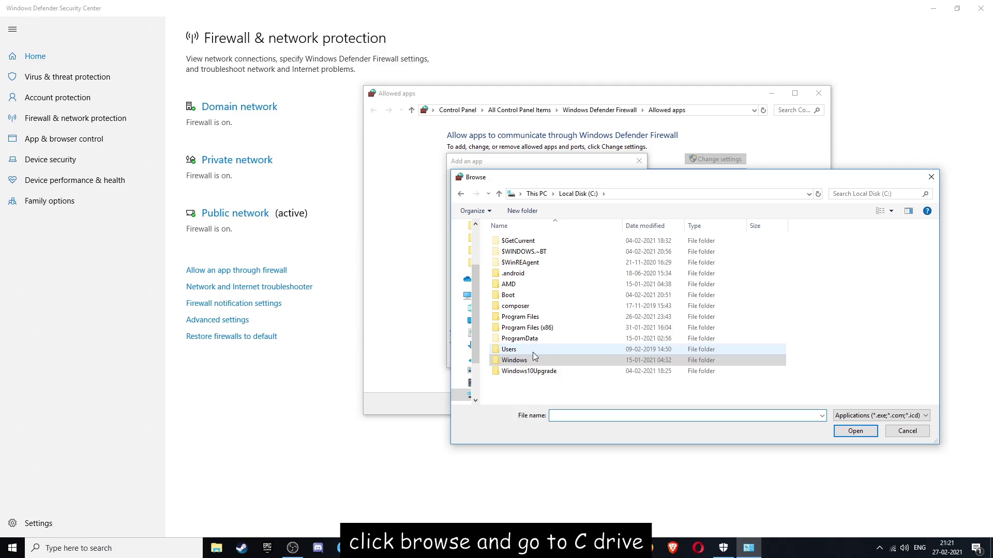
double_click(522, 317)
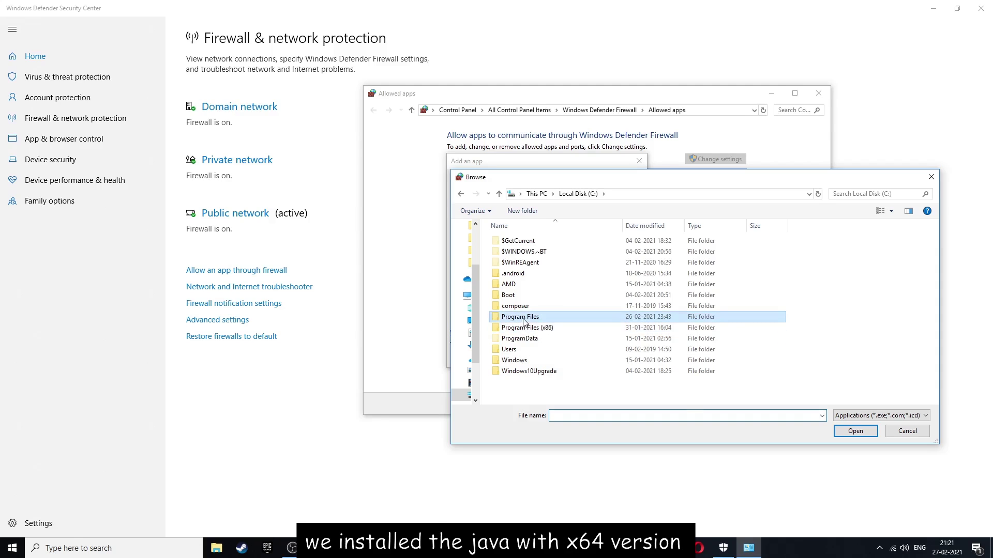
scroll(543, 356, down, 2)
scroll(545, 359, down, 1)
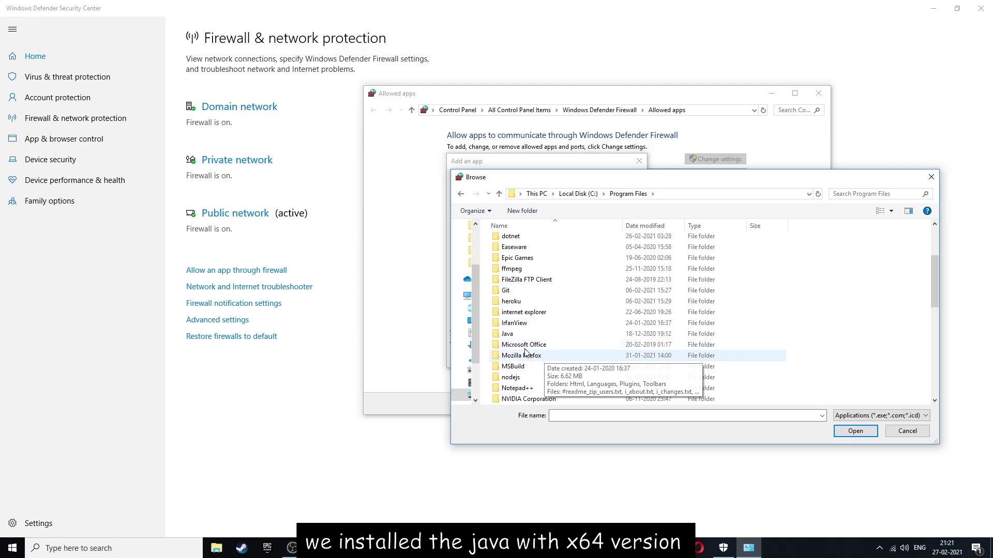
double_click(517, 333)
double_click(517, 241)
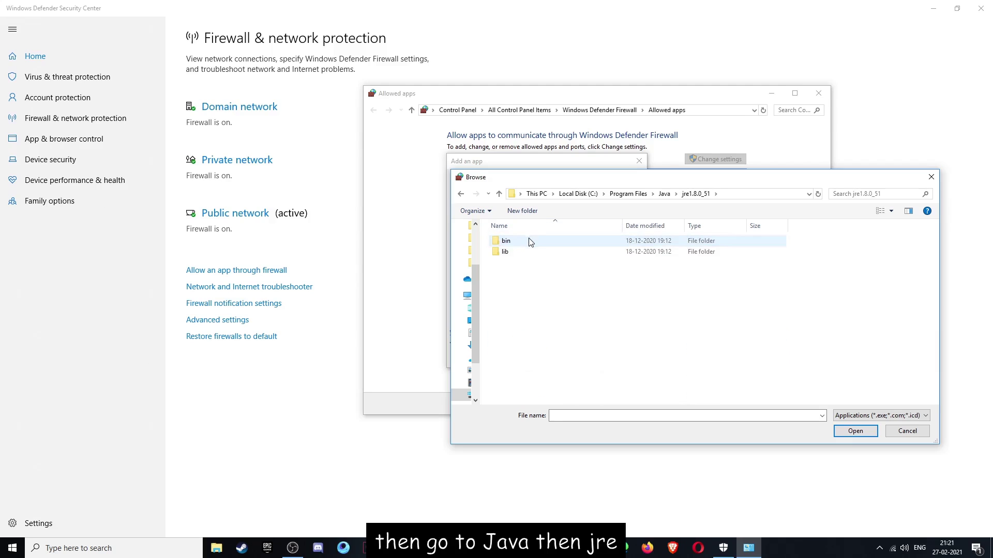
double_click(516, 243)
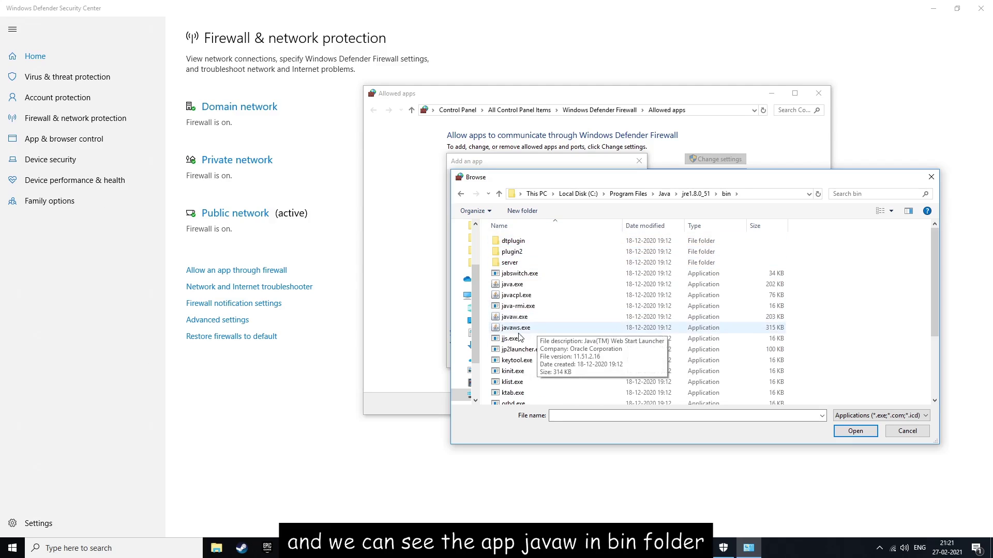
click(510, 318)
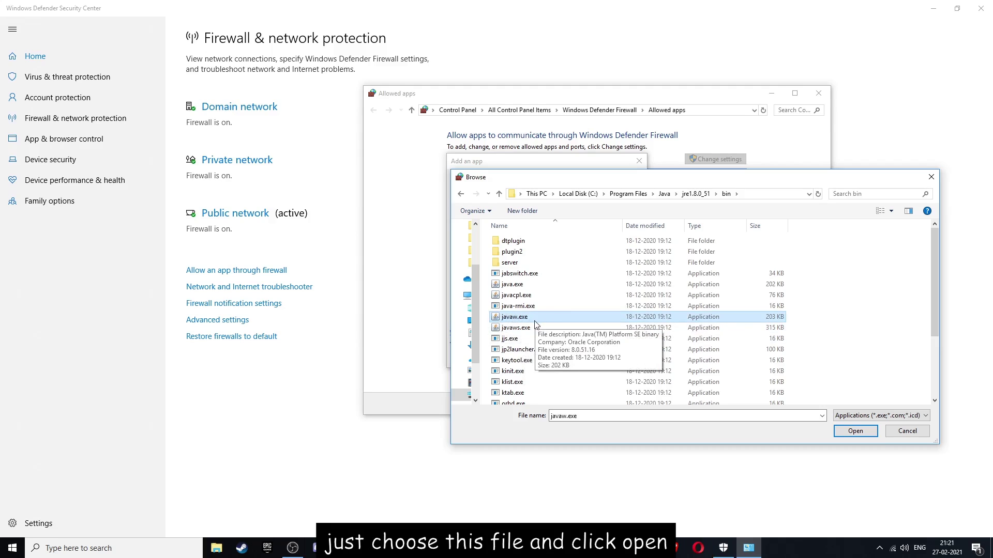
click(908, 431)
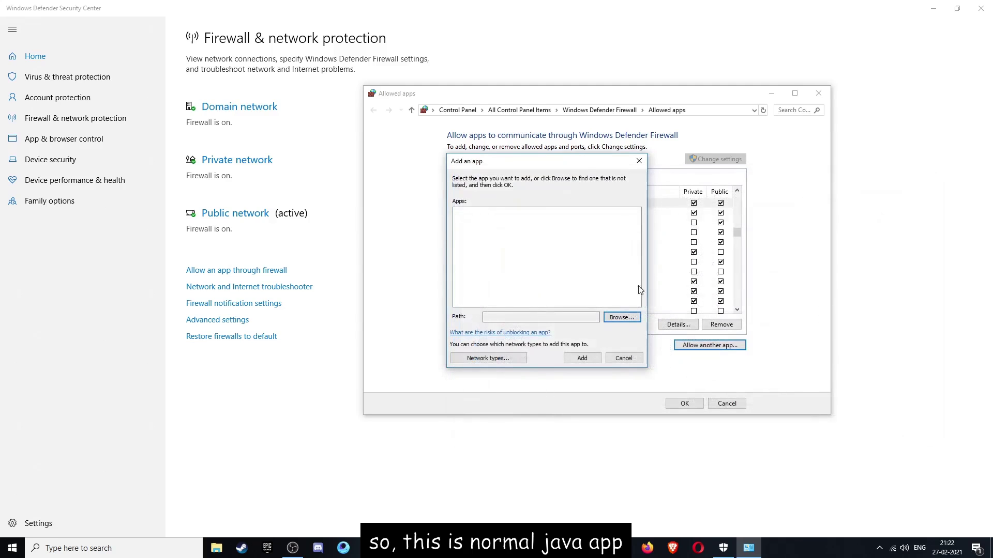
click(625, 358)
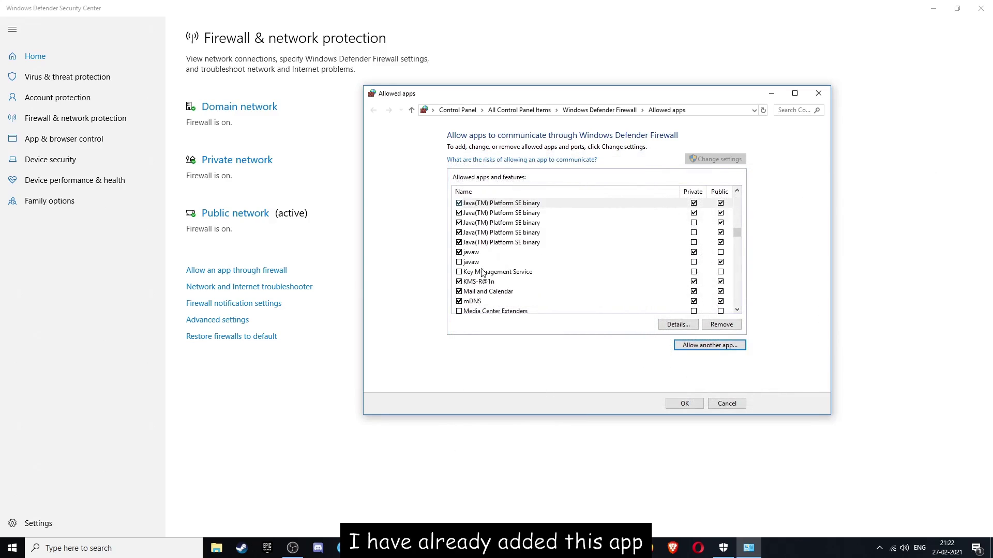
- Examine the .tlauncher folder in the path details of the first javaw entry in the allowed apps list
click(474, 253)
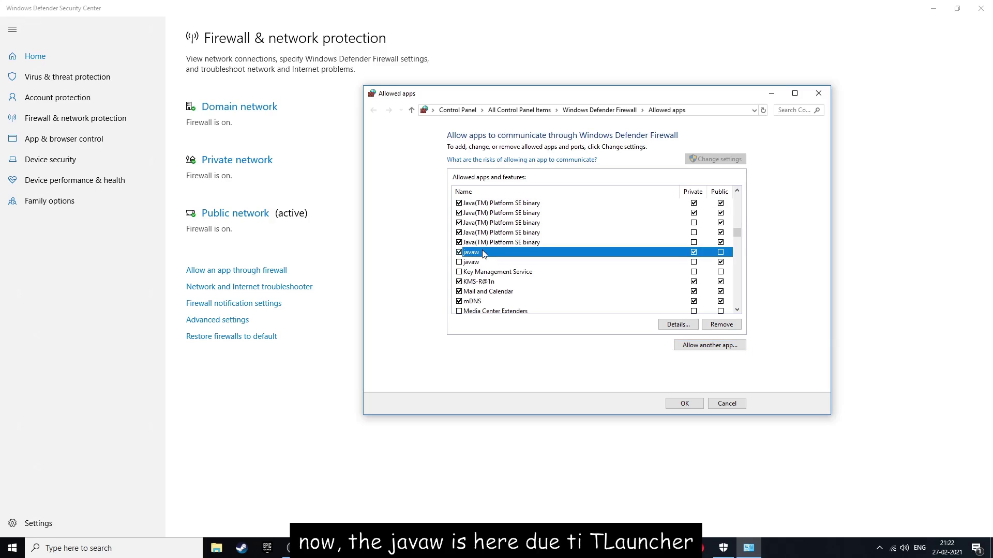
click(686, 326)
click(564, 254)
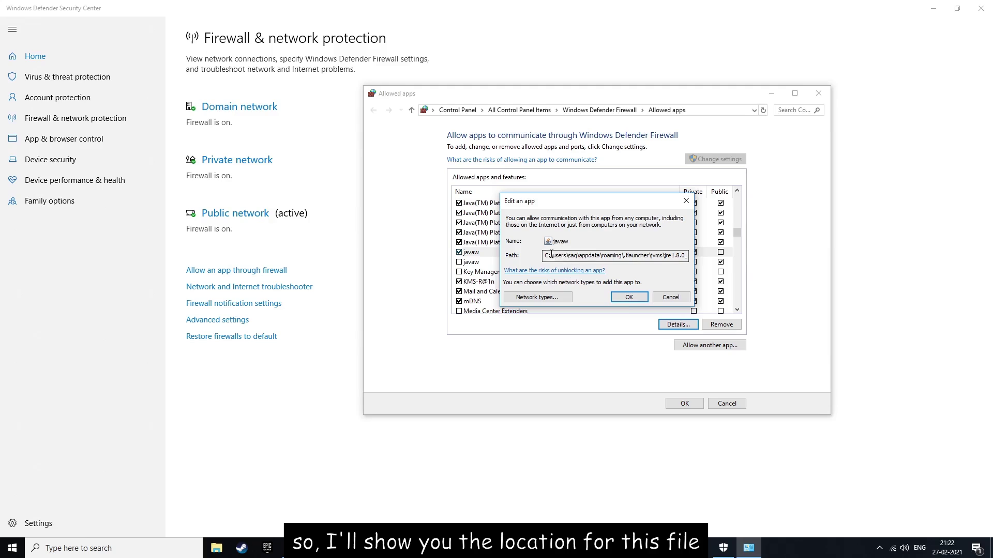
double_click(594, 256)
click(610, 256)
double_click(639, 256)
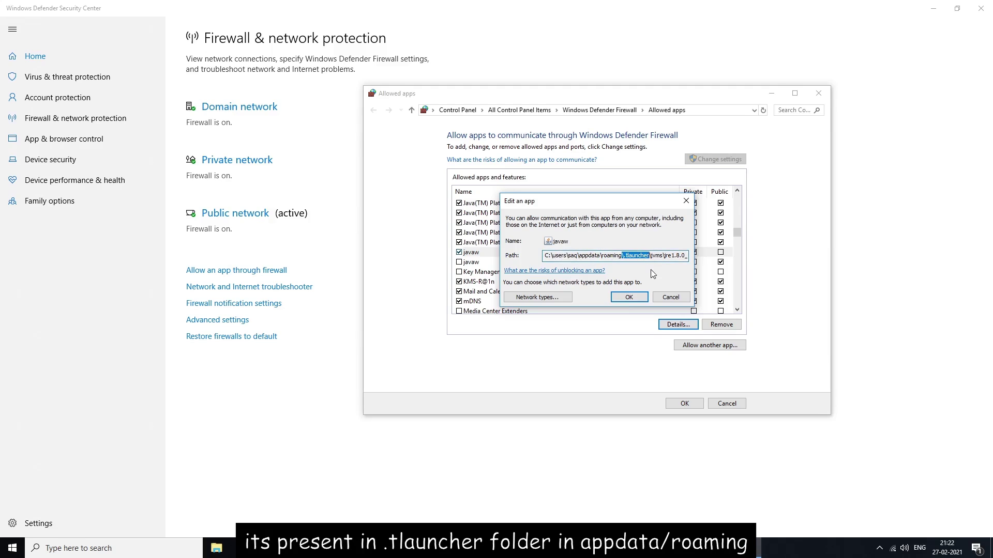
click(634, 255)
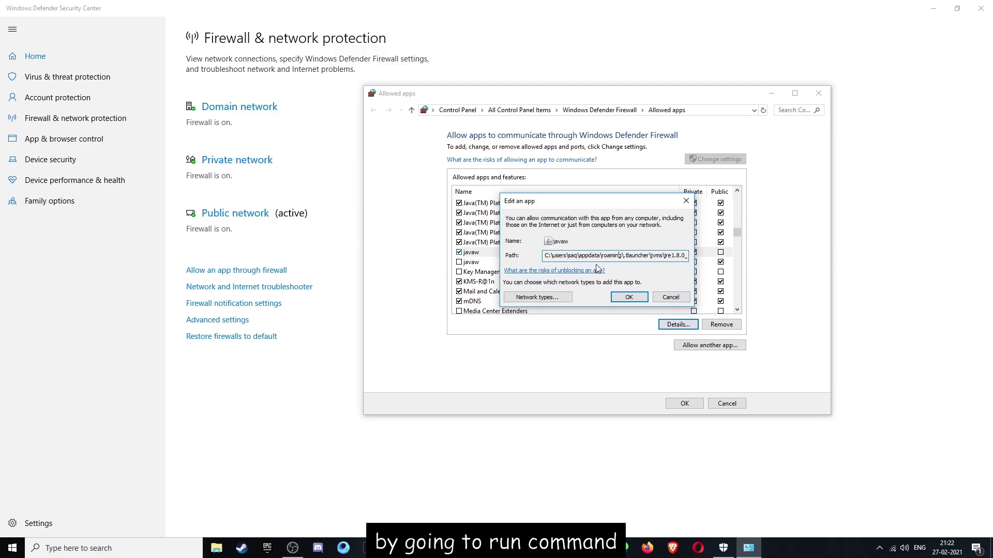
- Open the AppData Roaming folder by running %appdata% from the Run dialog
click(121, 551)
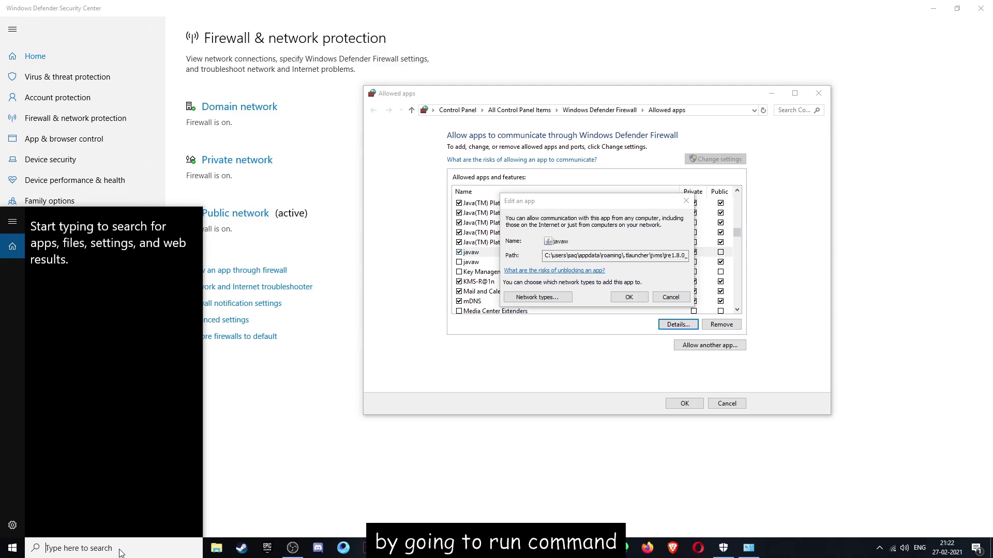
text(ruh)
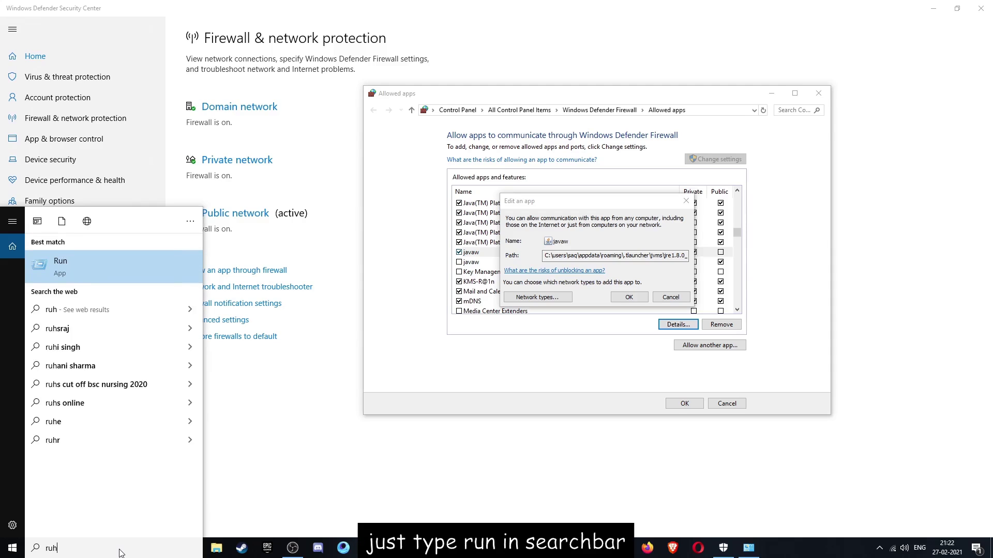
key(BackSpace)
text(n)
key(Return)
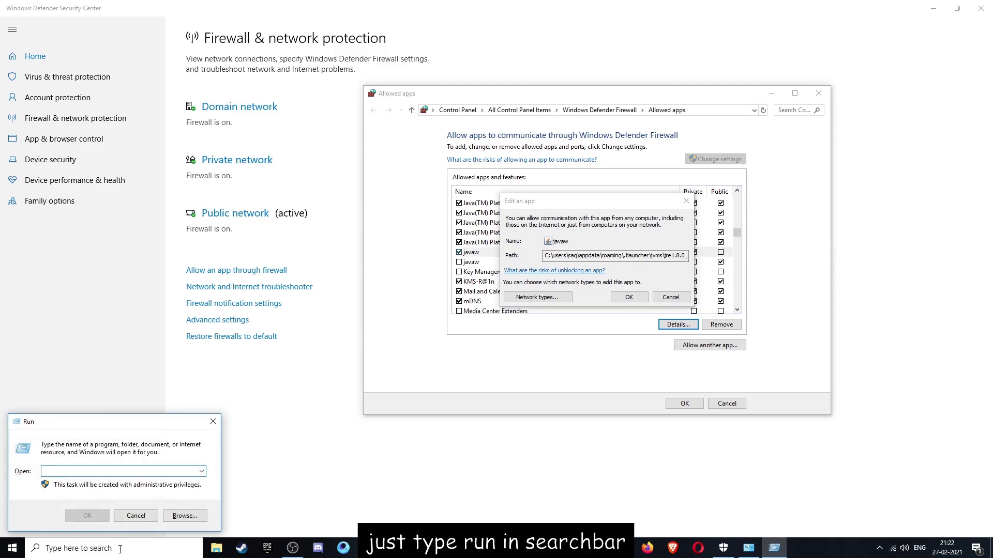
text(%appd)
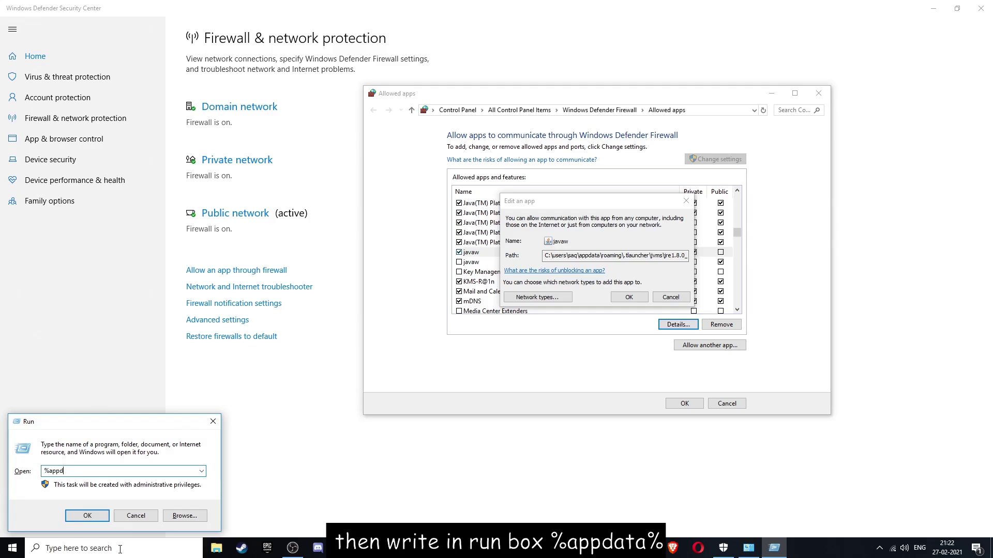
text(ata%)
key(Return)
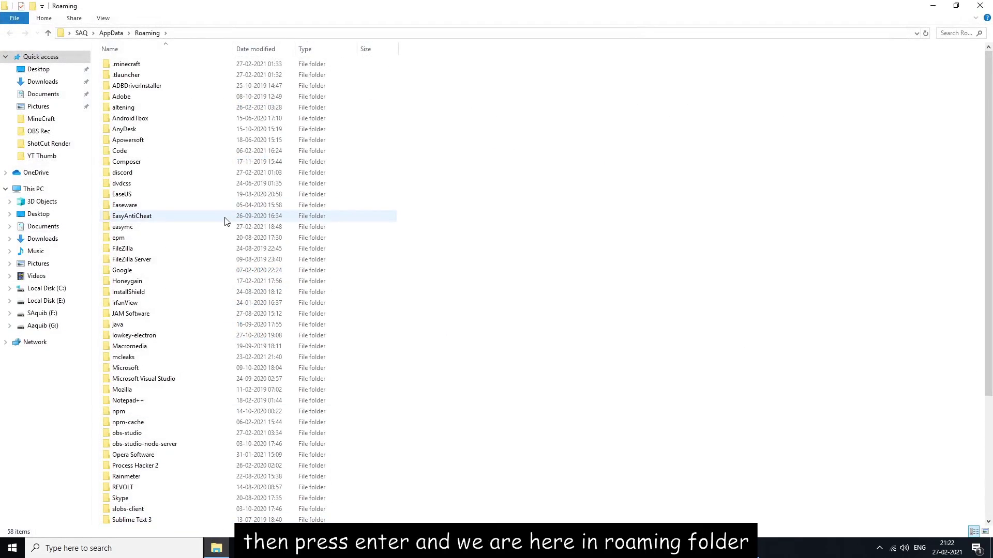
- Open the .tlauncher\jvms\jre1.8.0_51\bin folder inside Roaming
scroll(216, 347, down, 1)
scroll(215, 345, down, 3)
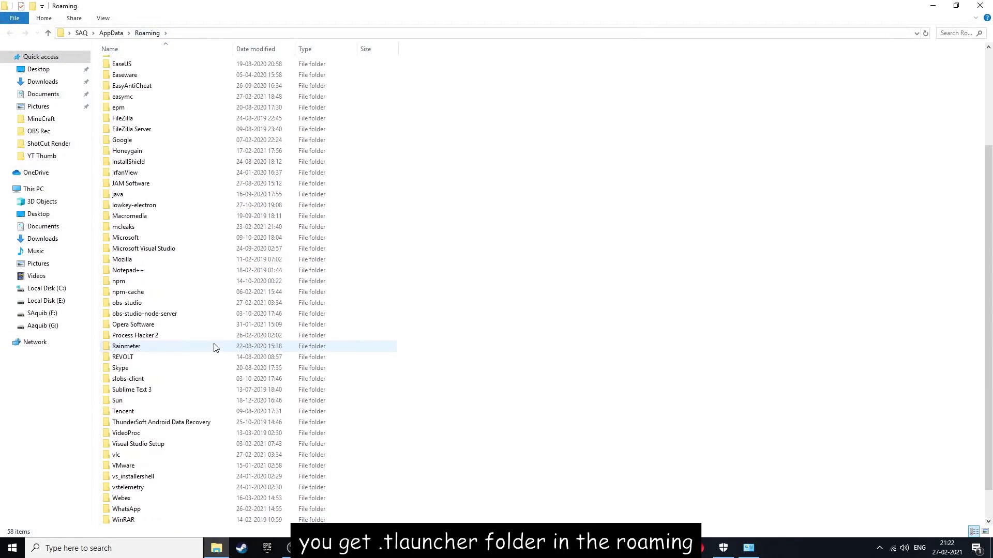
scroll(215, 343, up, 4)
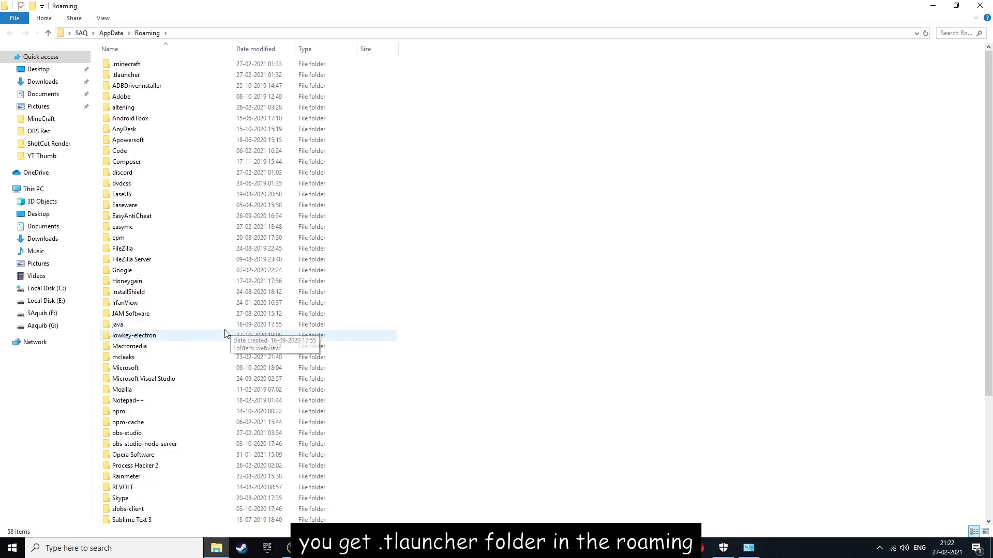
double_click(127, 75)
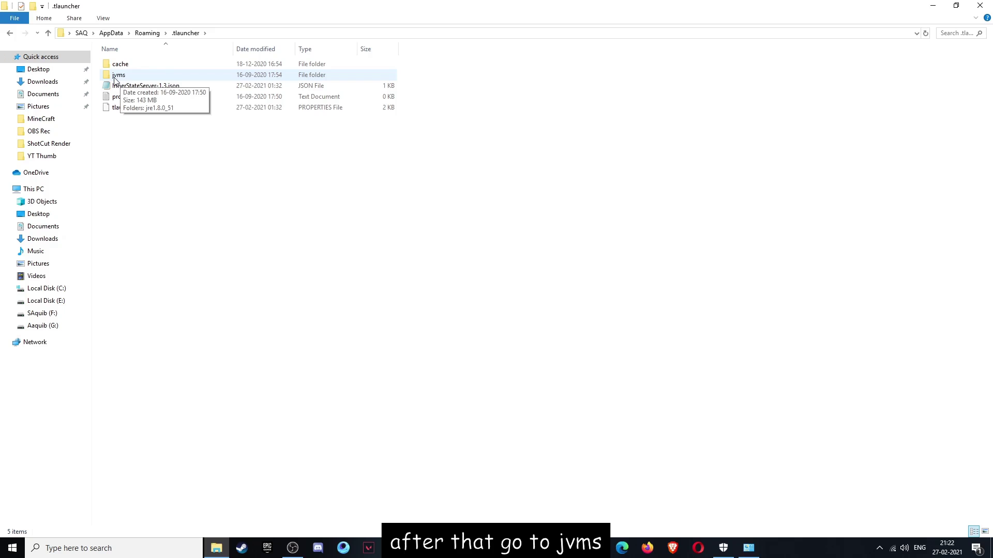
double_click(119, 75)
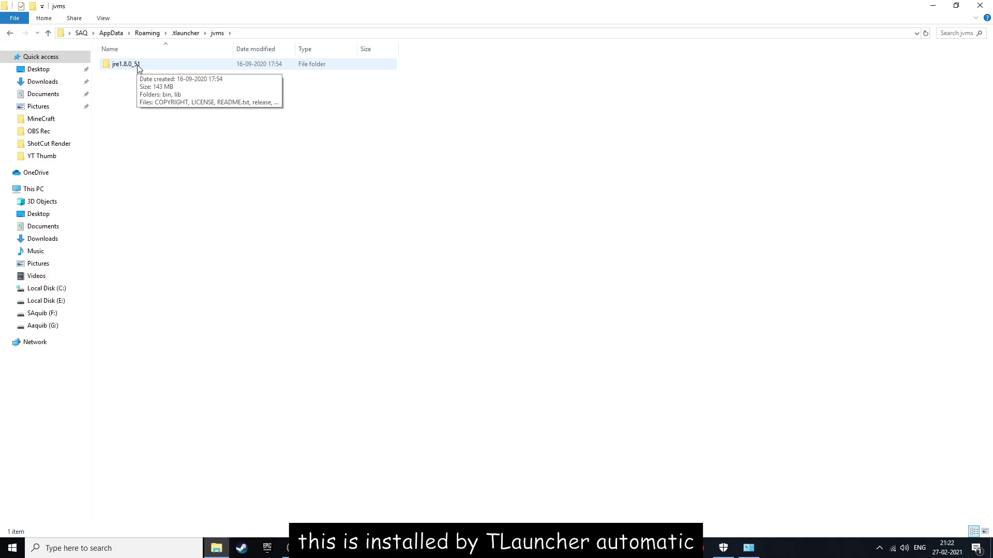
double_click(138, 65)
double_click(133, 66)
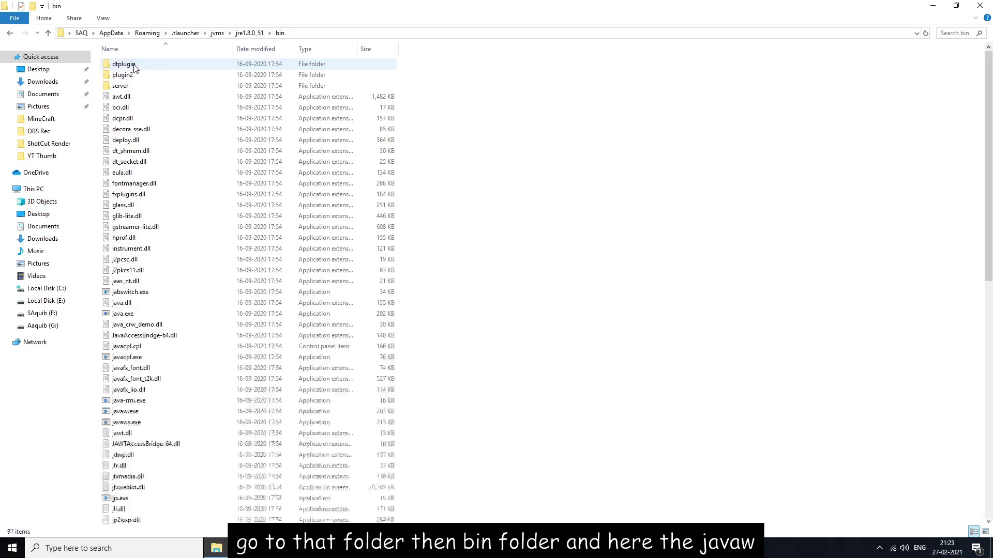
- Find and select javaw.exe among the files in TLauncher's bin folder
click(138, 208)
key(j)
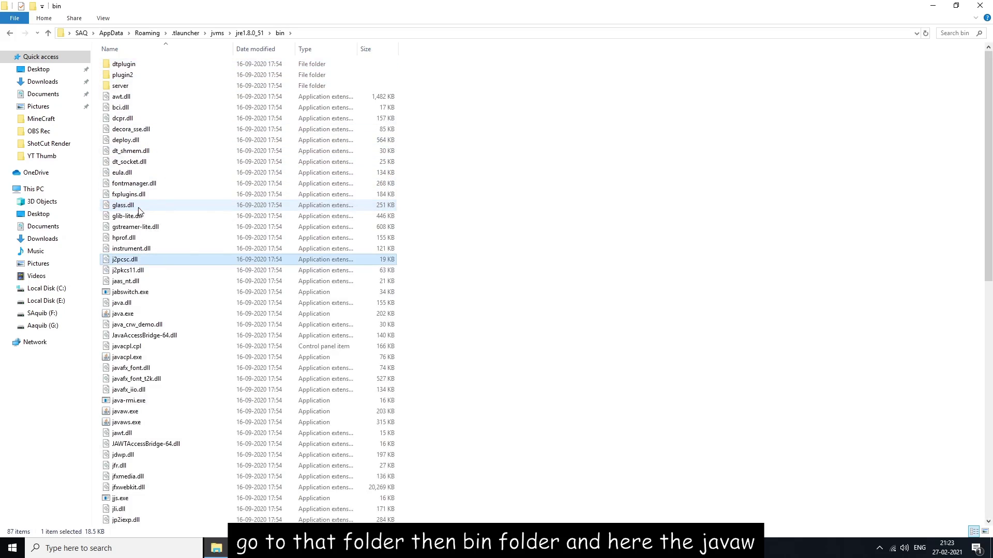
key(Down)
key(Down)
key(Down)
key(Down)
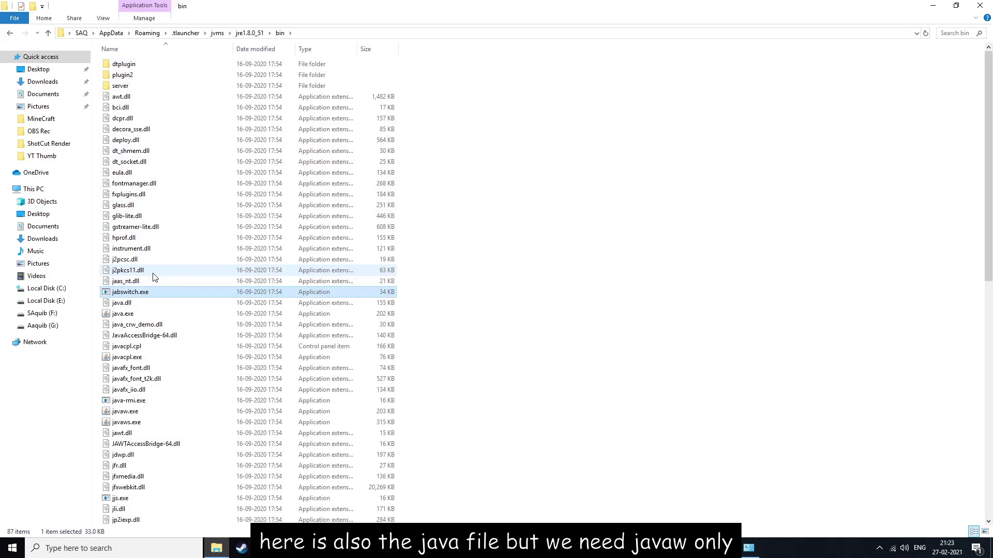
key(Down)
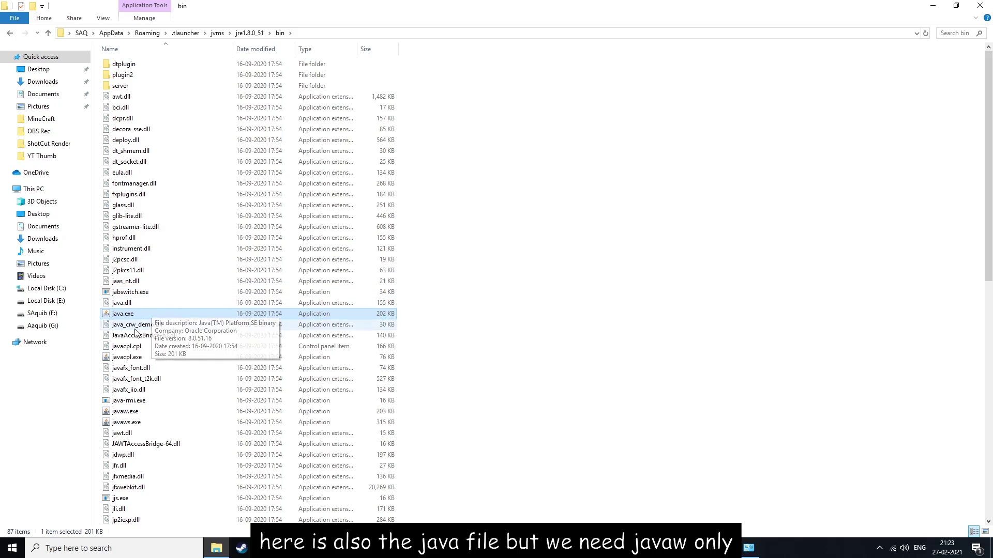
click(129, 412)
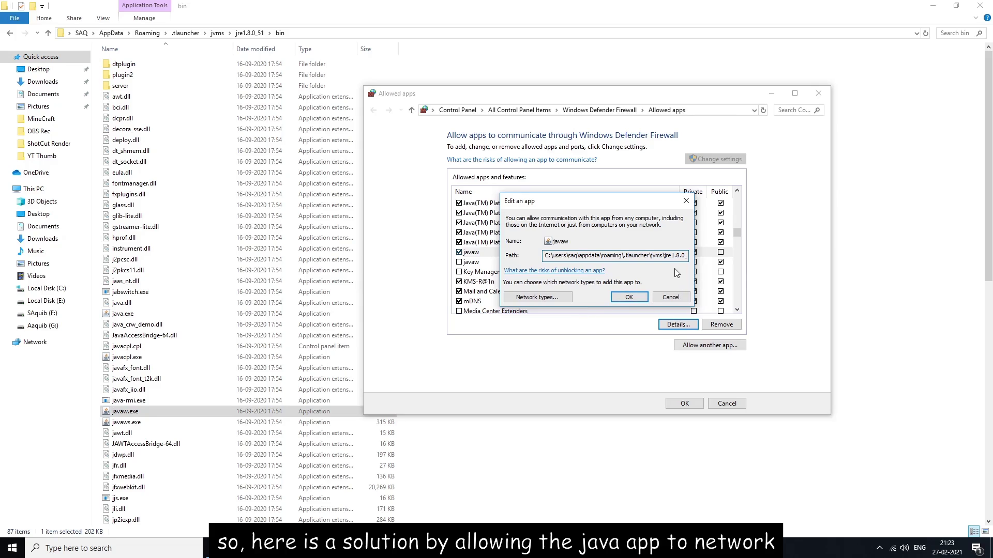
- Close the javaw details without changes and allow the first javaw entry on public networks
click(671, 297)
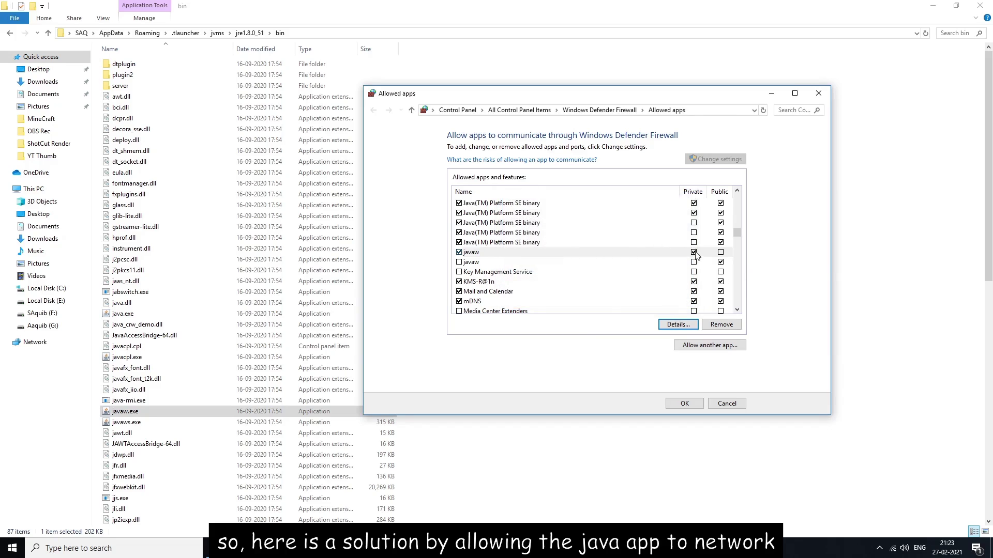
click(720, 253)
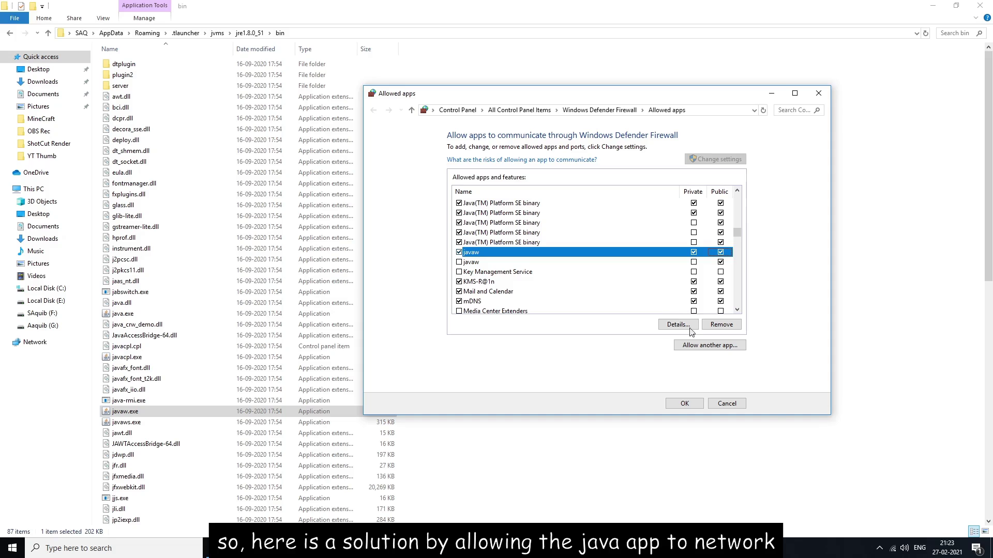